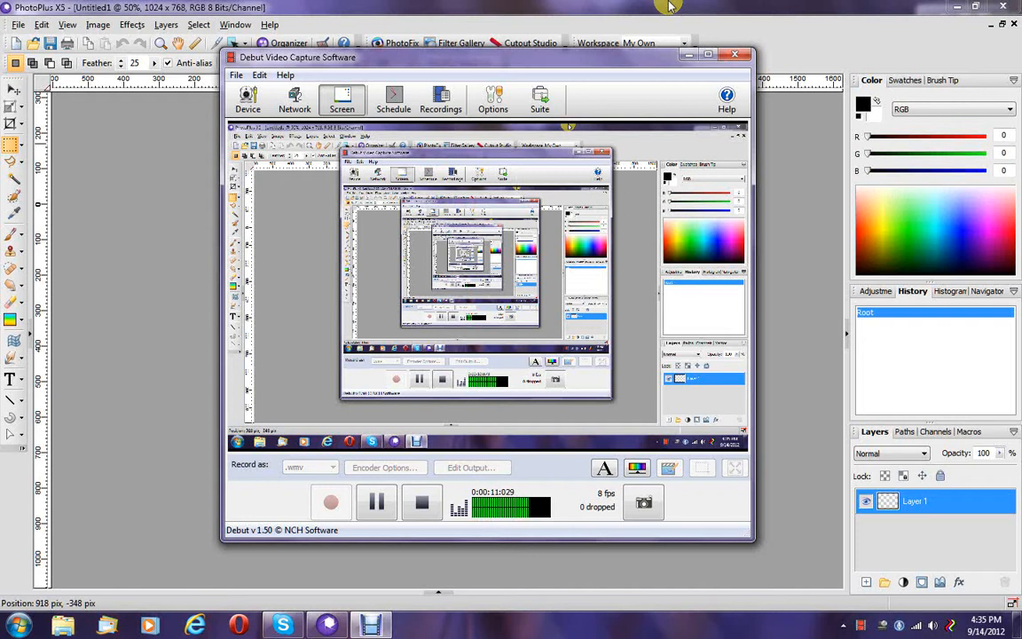
Step: Flood-fill the empty canvas with black
click(669, 6)
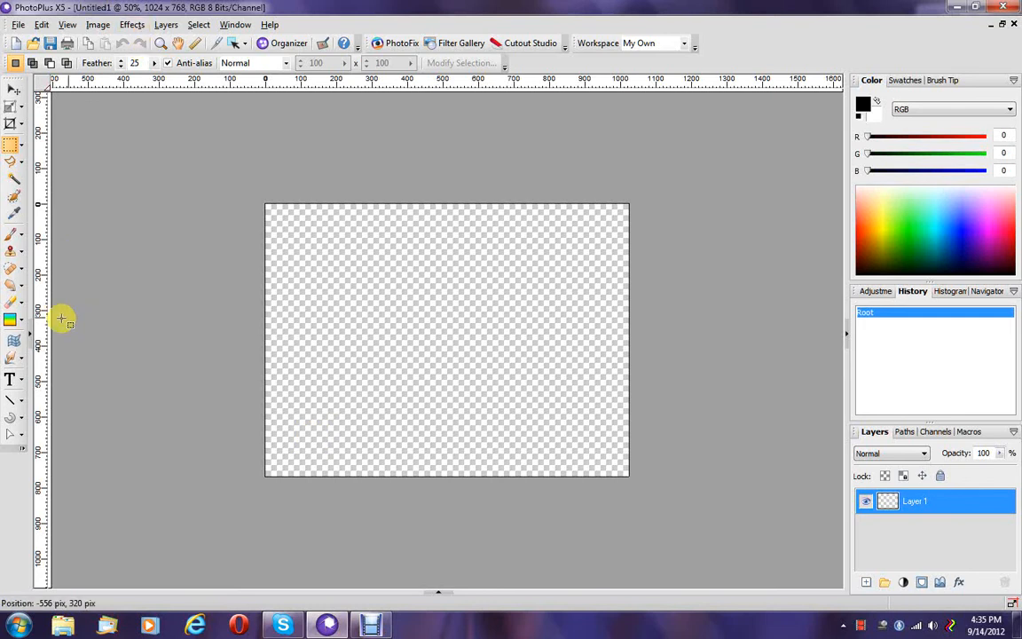
click(11, 319)
click(39, 324)
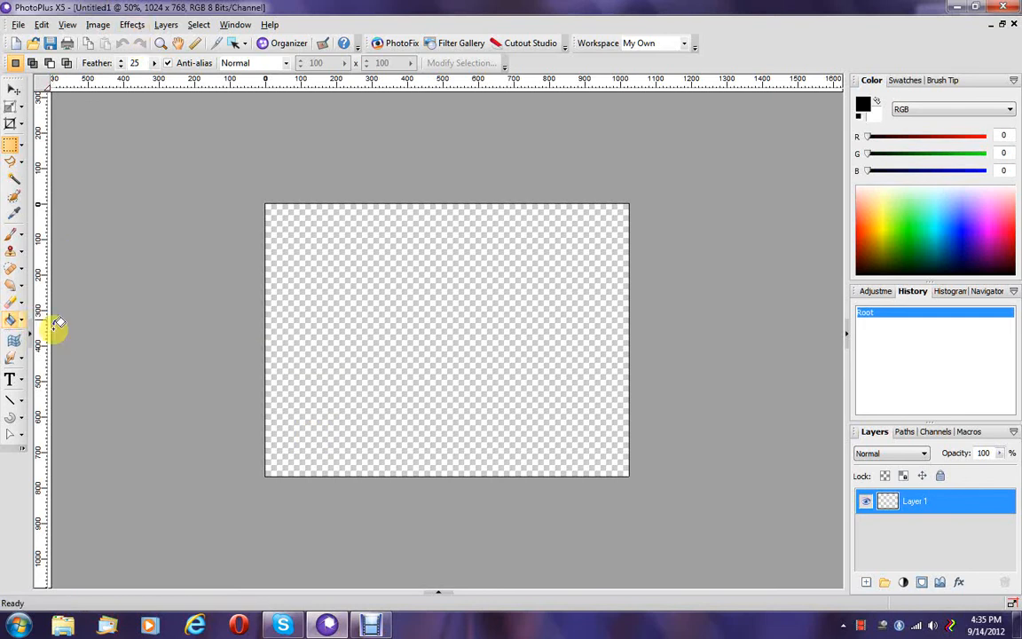
click(441, 324)
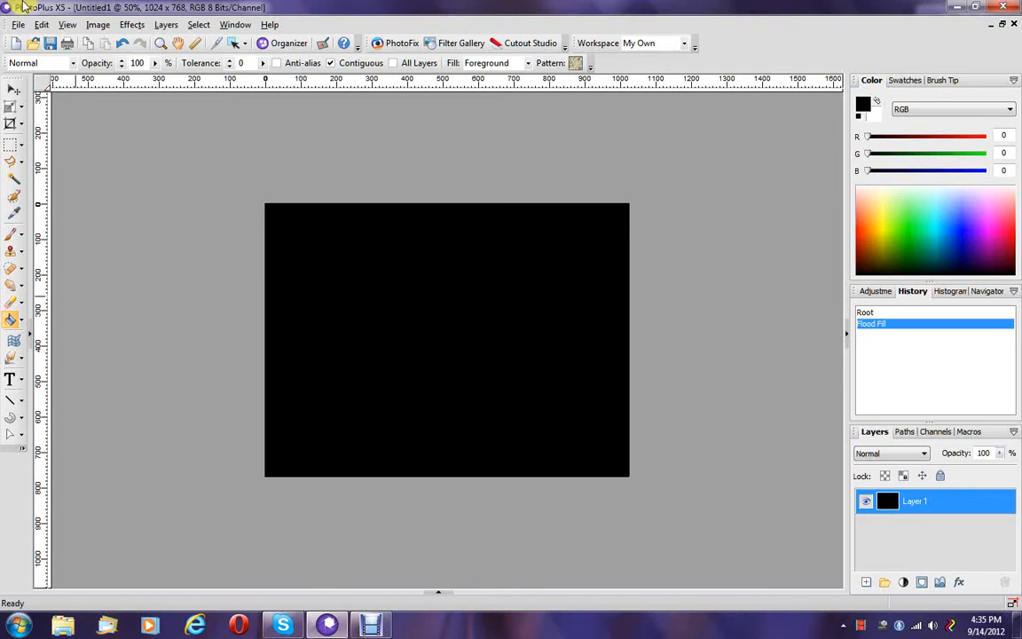
Step: Draw a white horizontal elliptical ring about 240 by 125 pixels in the canvas's left half, reshaped into a thin, fully closed band
click(11, 417)
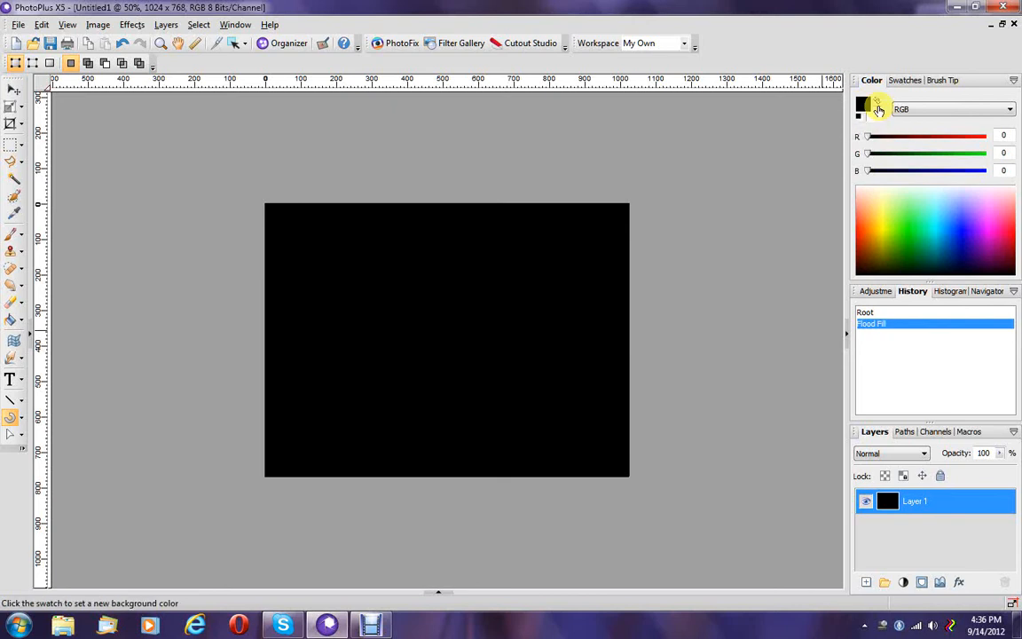
click(877, 101)
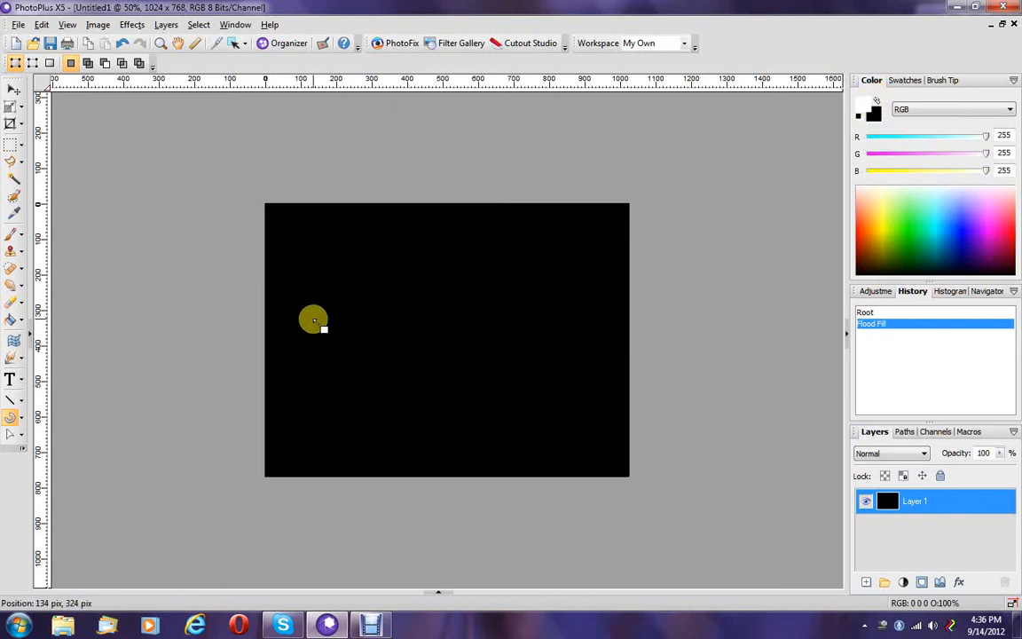
drag(314, 321, 403, 364)
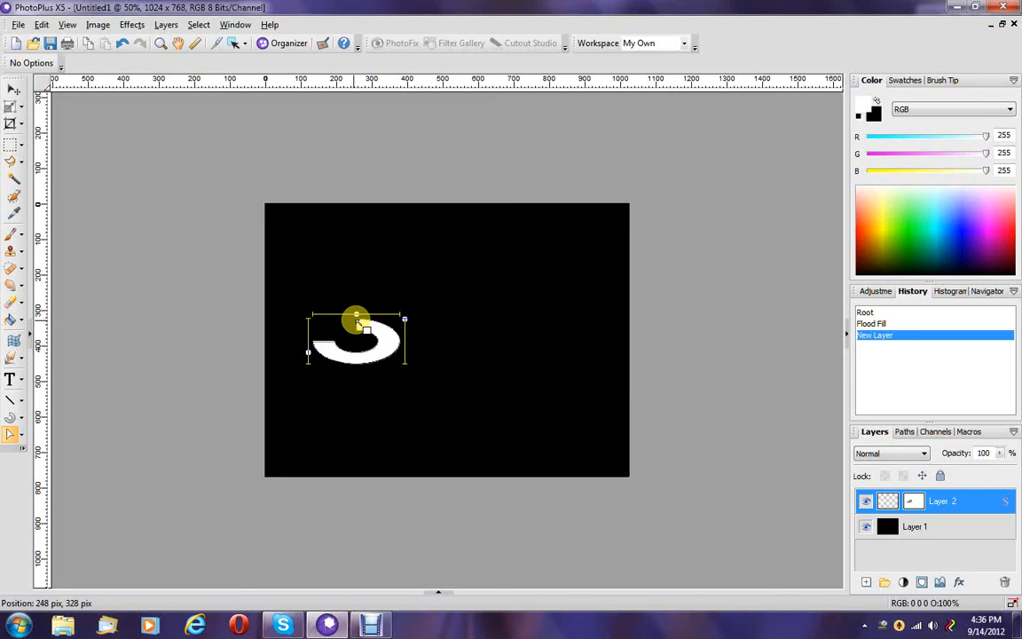
drag(356, 314, 308, 359)
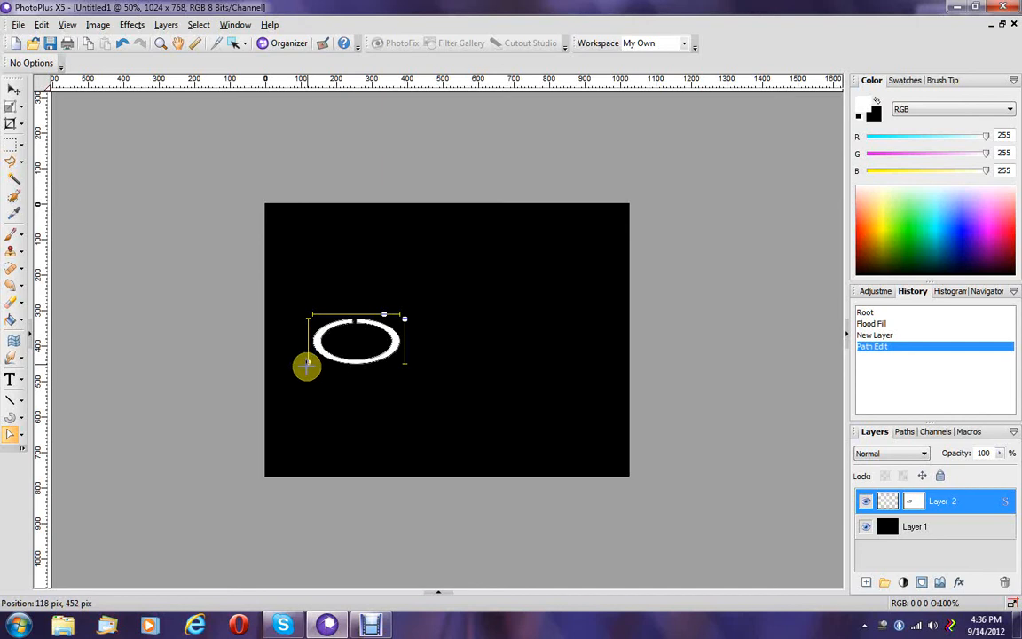
drag(306, 365, 308, 362)
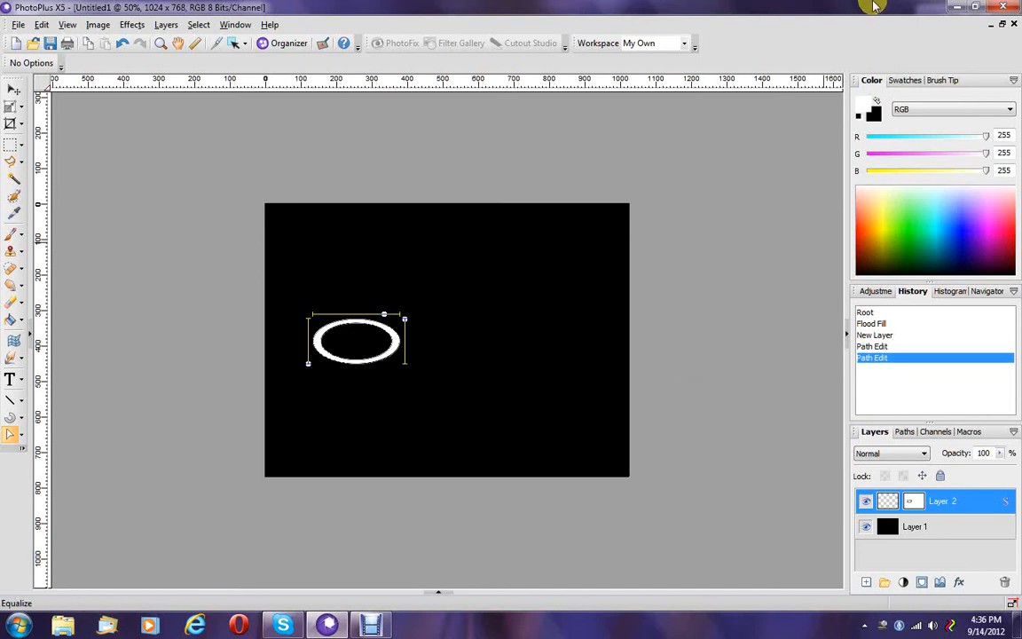
Step: Enable 3D Effects on the ring's layer with a blur of 25 and a depth of 60
click(12, 90)
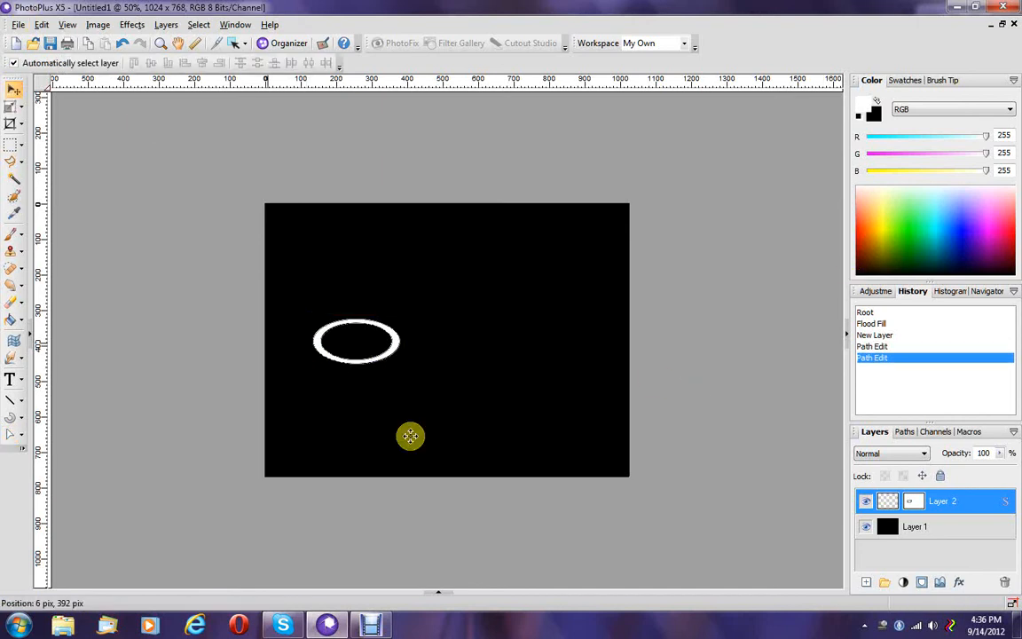
click(159, 41)
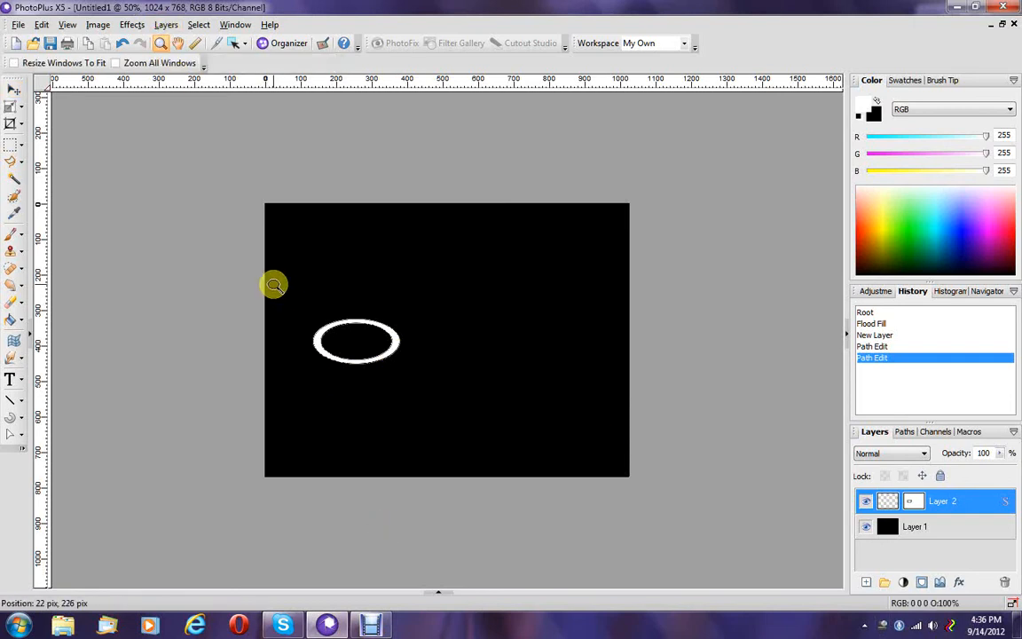
drag(274, 284, 429, 388)
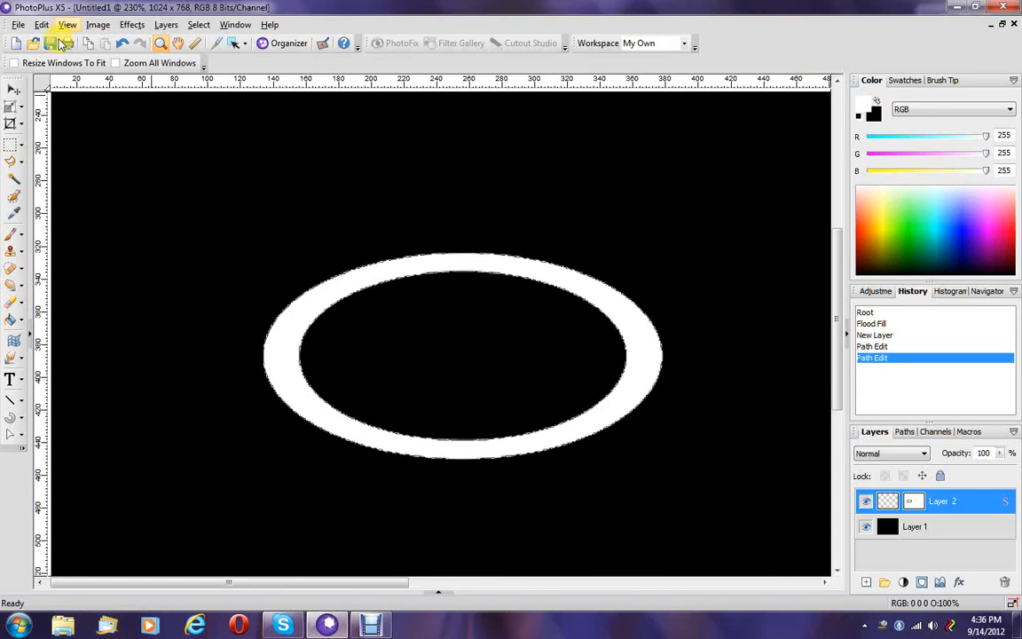
click(13, 88)
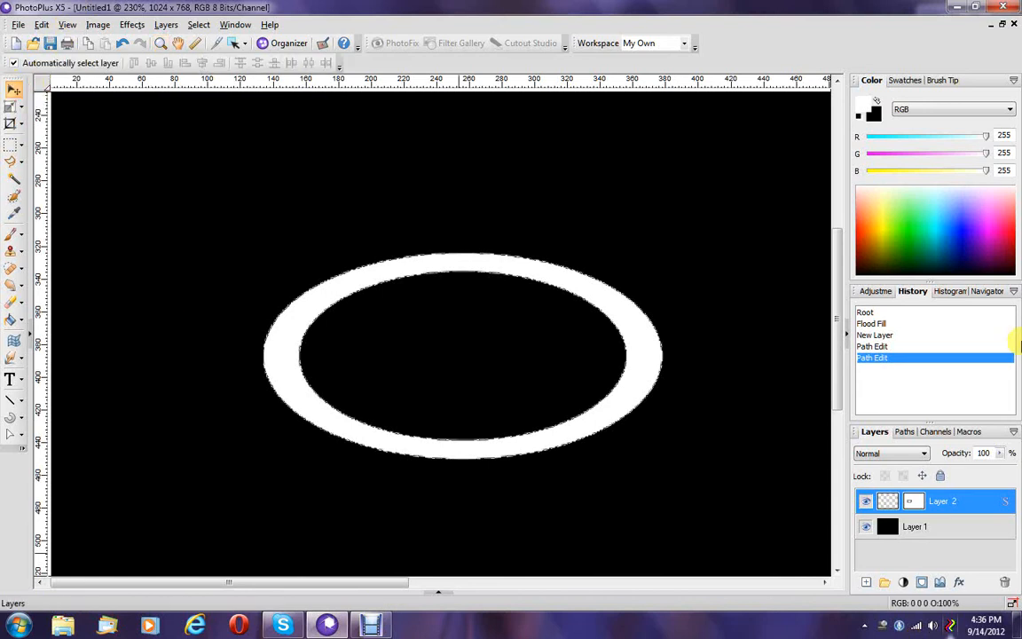
click(960, 581)
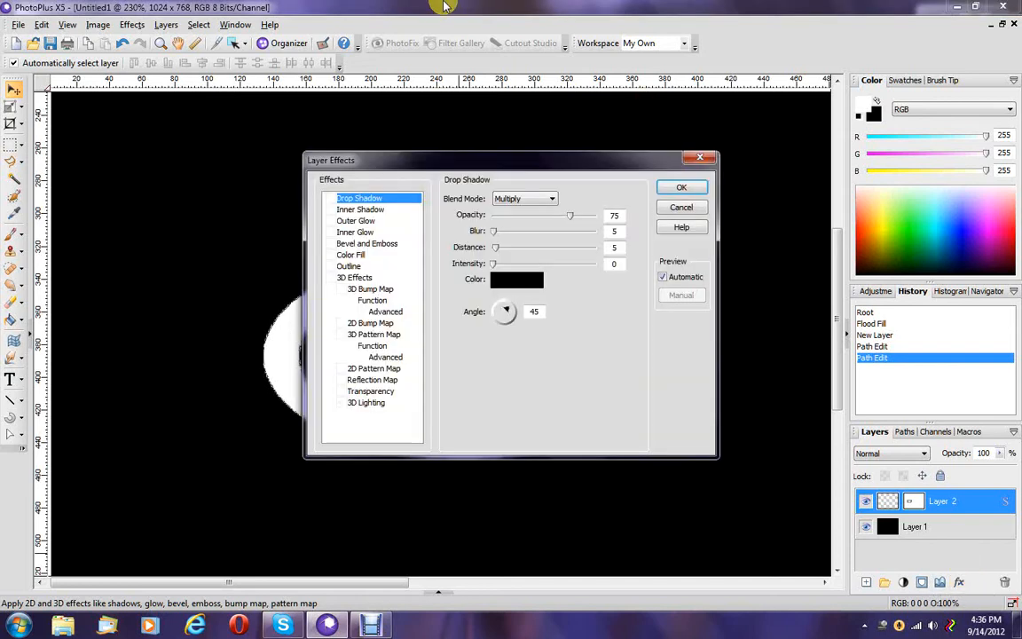
drag(463, 160, 683, 218)
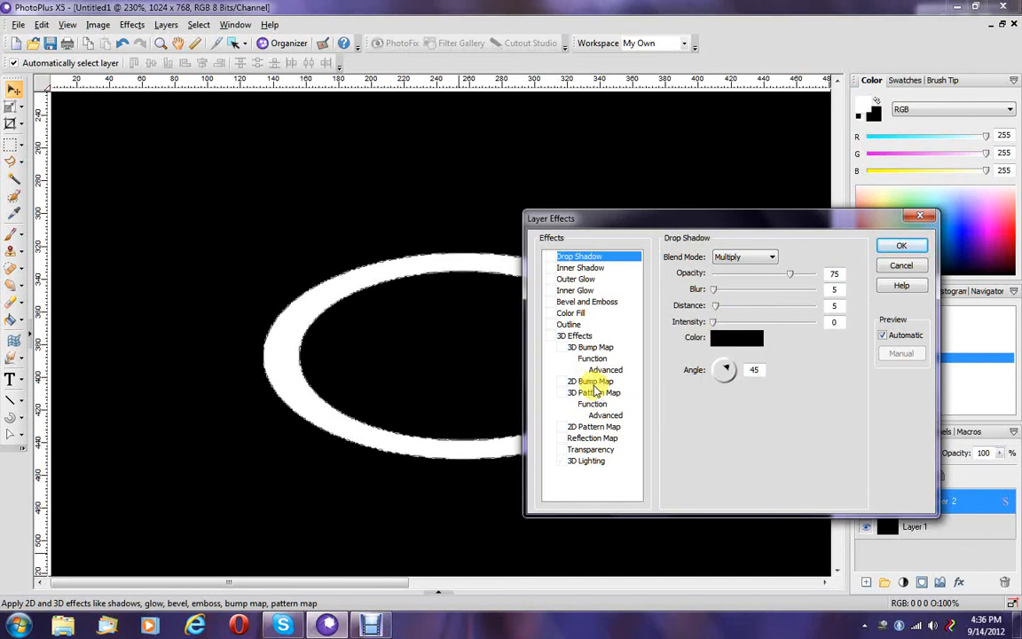
click(559, 336)
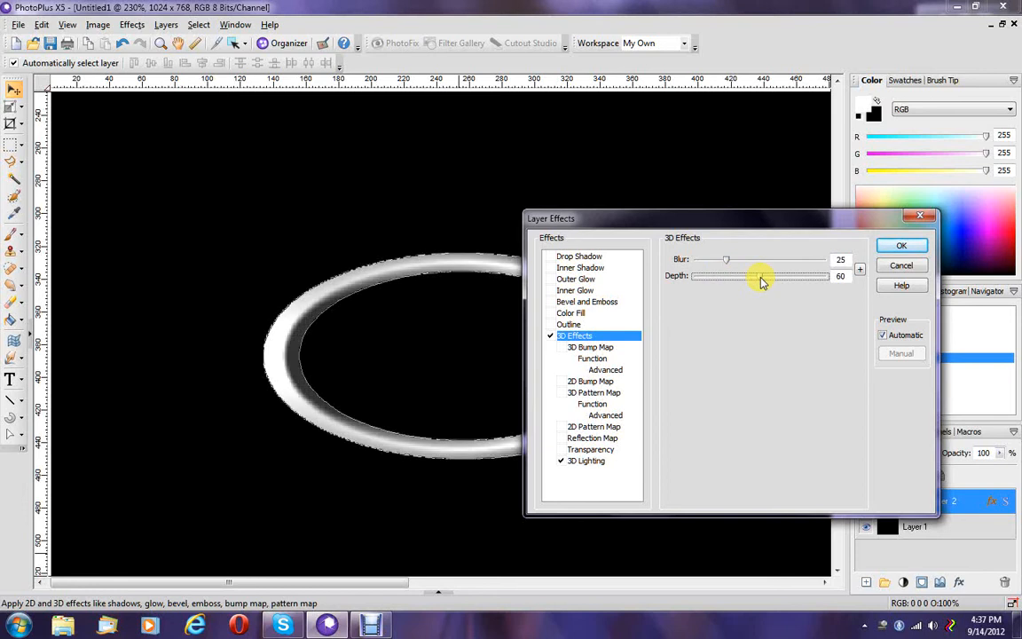
drag(691, 222, 574, 210)
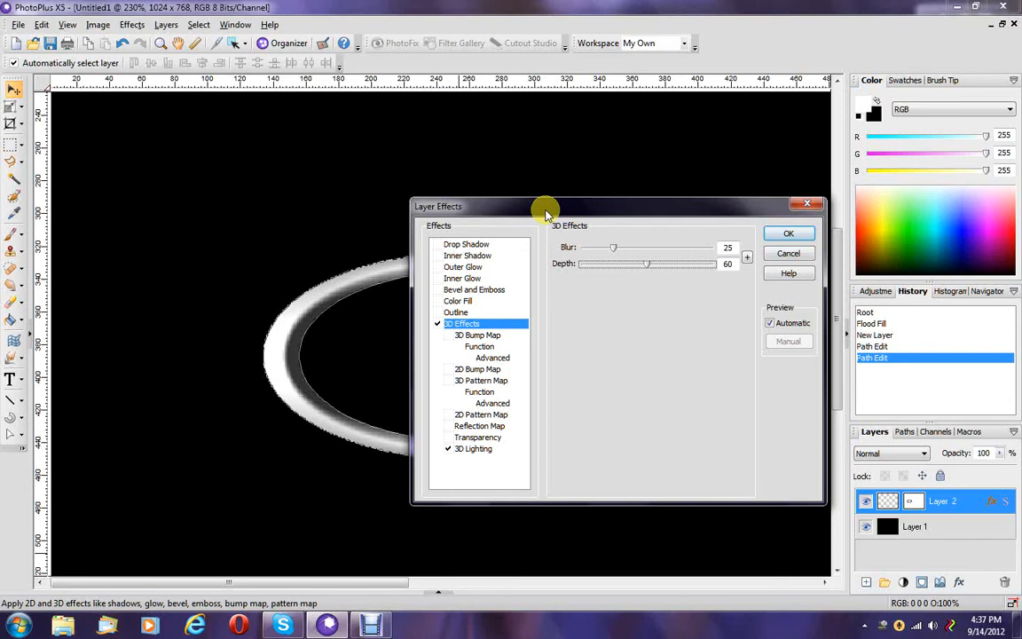
drag(546, 213, 713, 201)
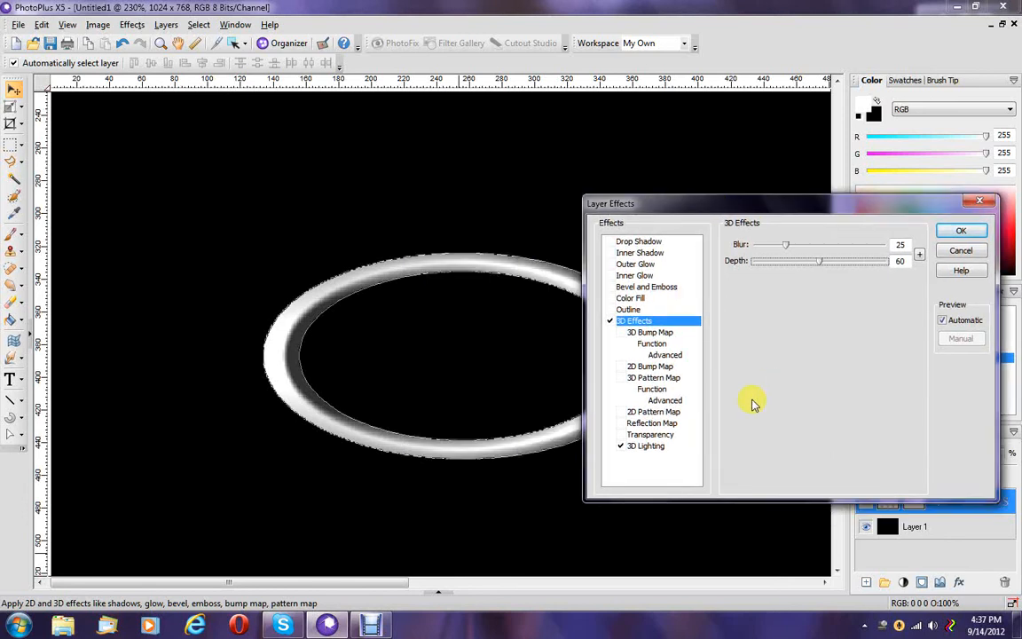
Step: Enable the 3D Pattern Map on the ring with the bright-yellow-to-dark-olive gradient from the Yellows category
click(621, 379)
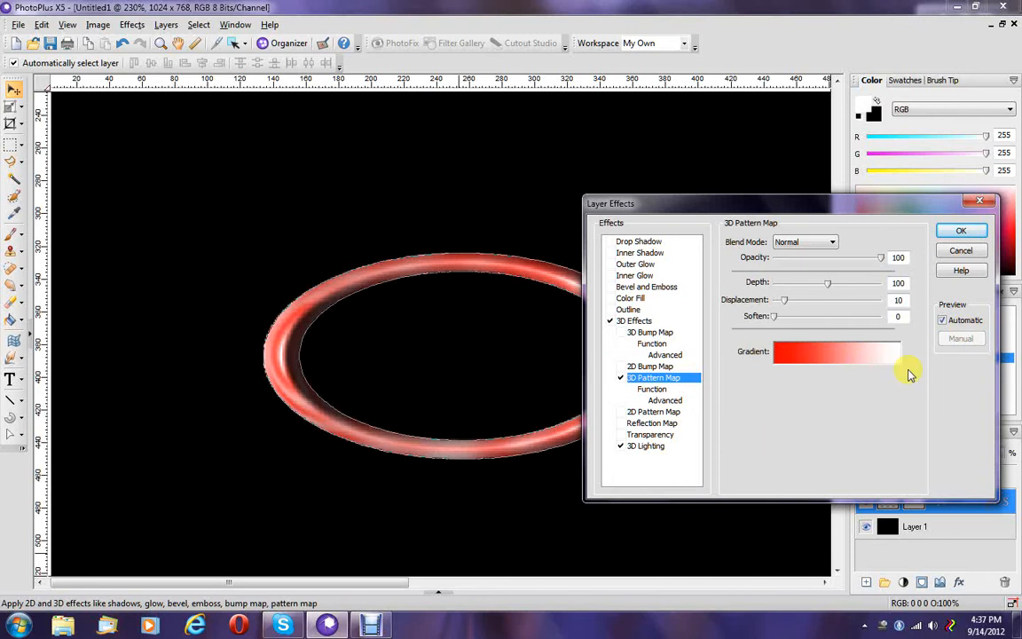
click(858, 364)
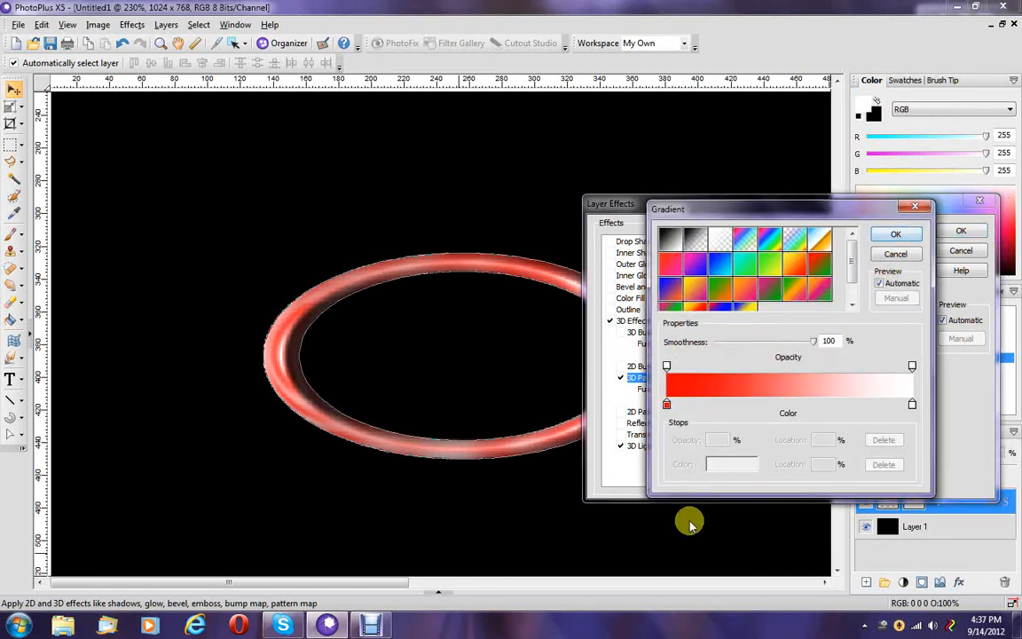
right_click(755, 259)
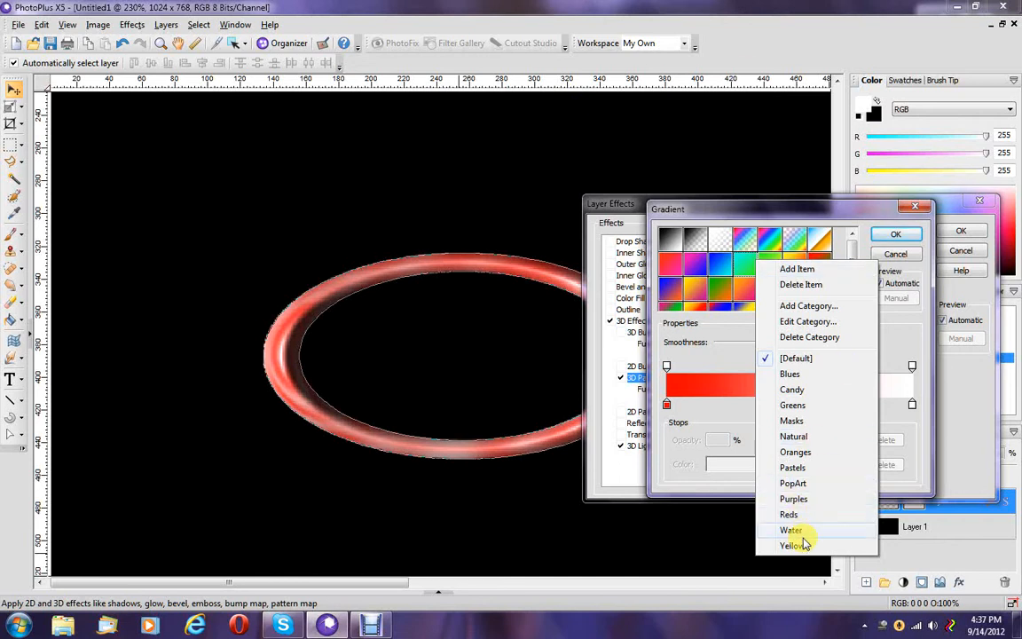
click(794, 546)
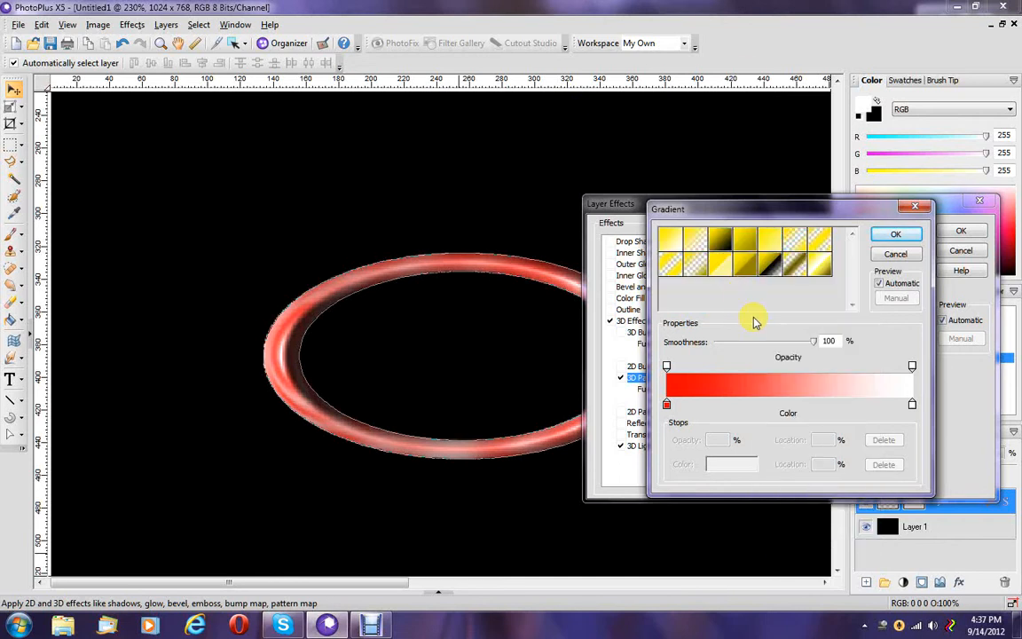
click(749, 265)
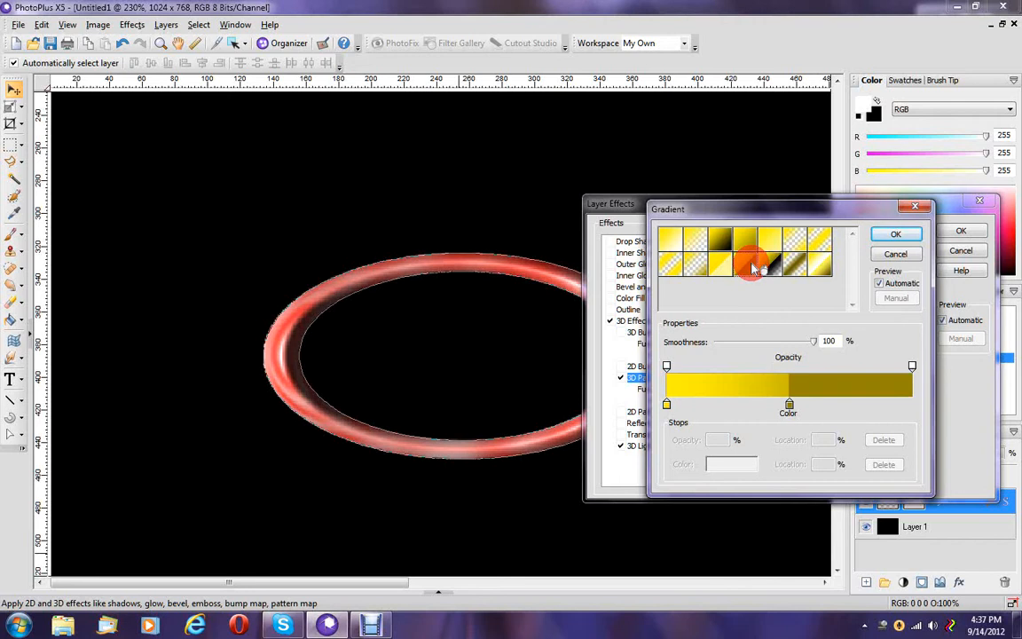
click(896, 236)
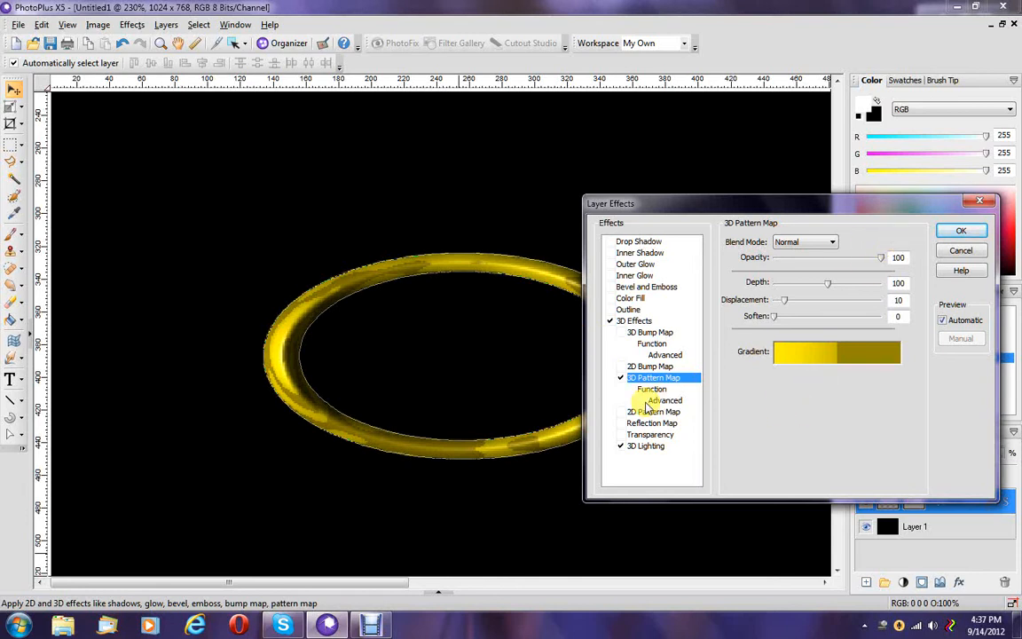
Step: Add a Reflection Map with the grey chrome sphere with a dark lower half from Reflections - Indoor, rotated 34, and apply the layer effects
click(618, 422)
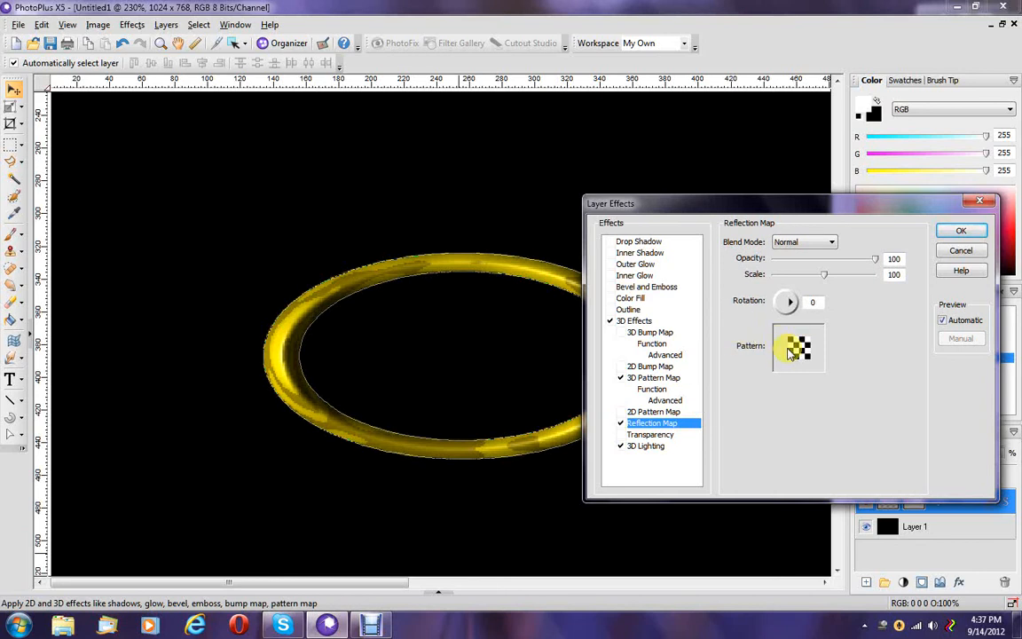
click(816, 344)
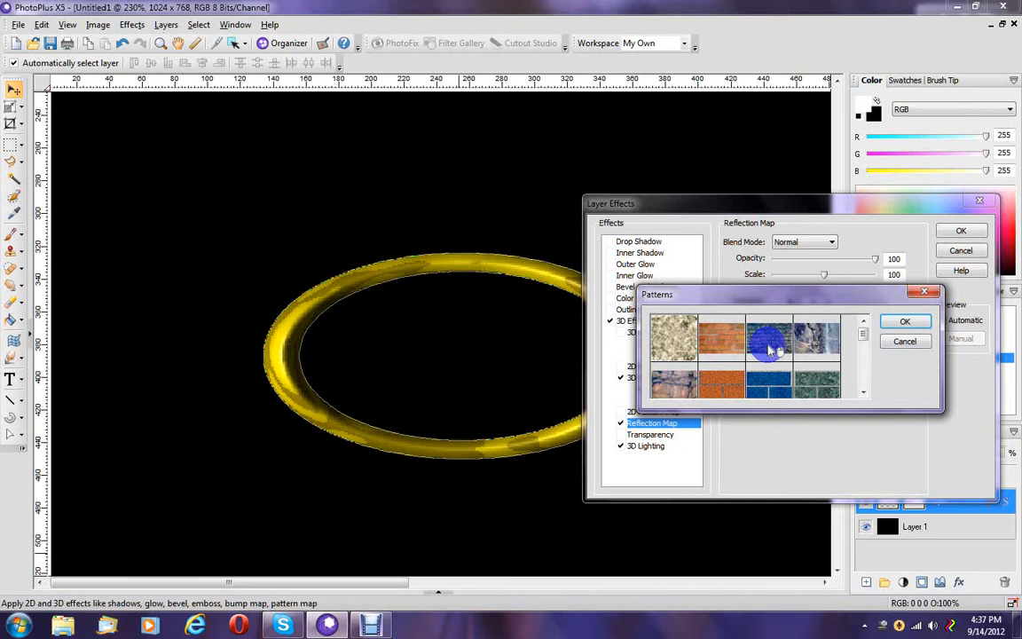
right_click(769, 345)
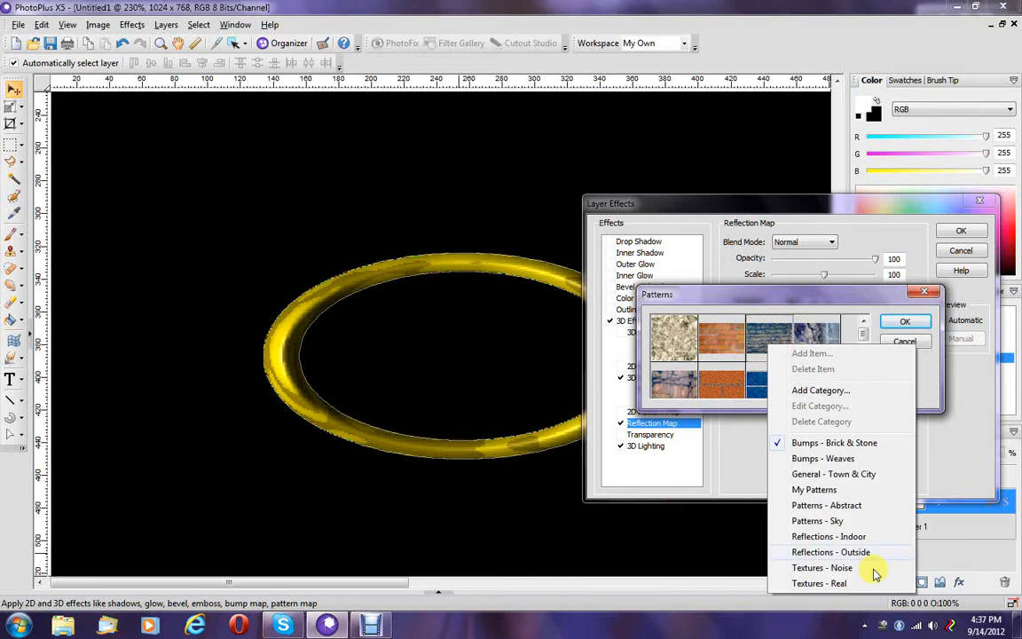
click(820, 536)
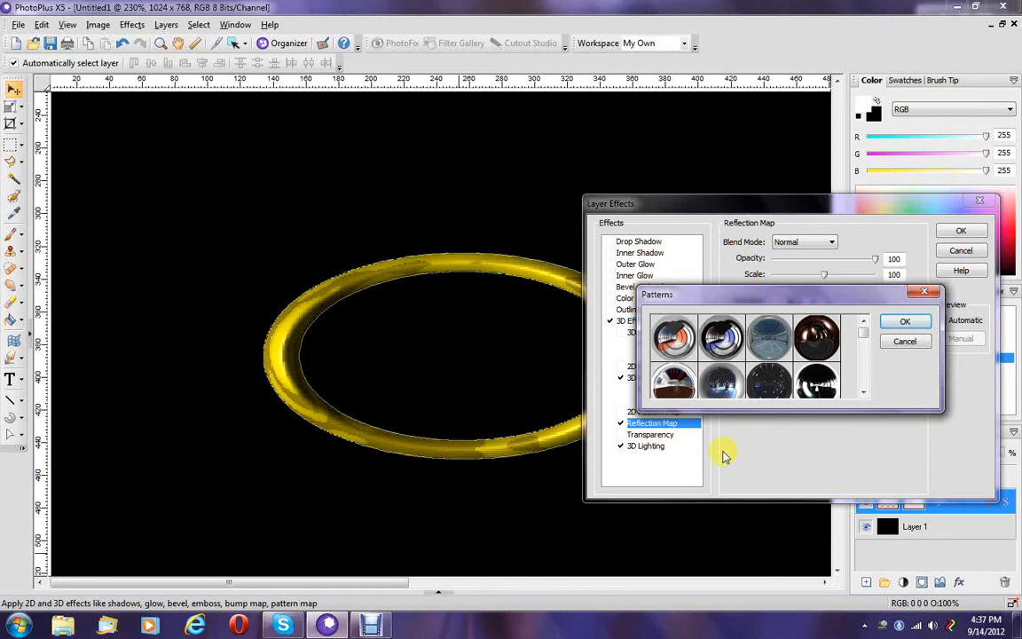
click(717, 335)
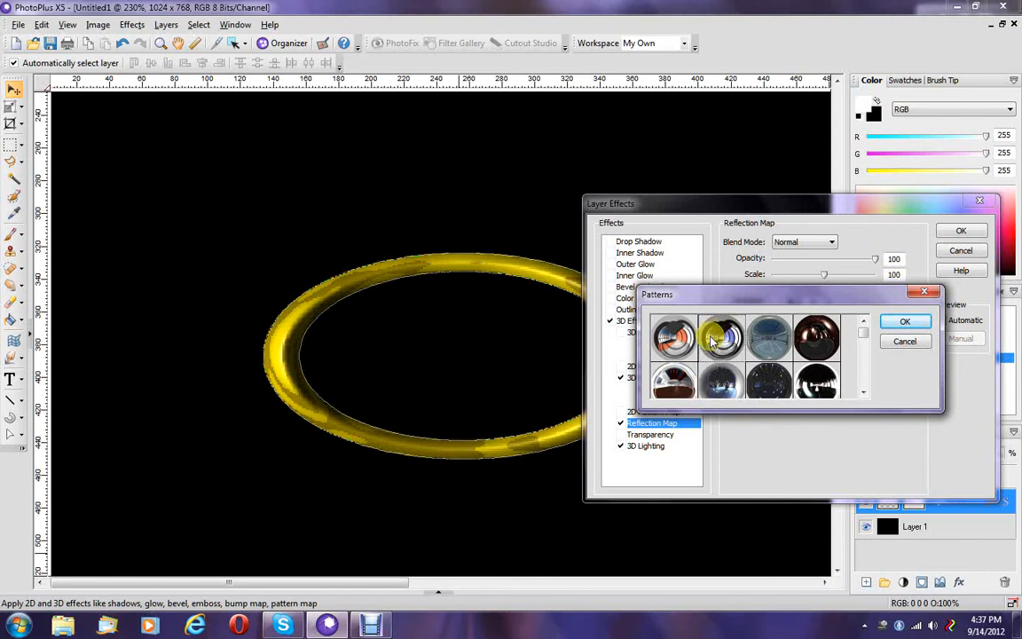
scroll(721, 390, down, 1)
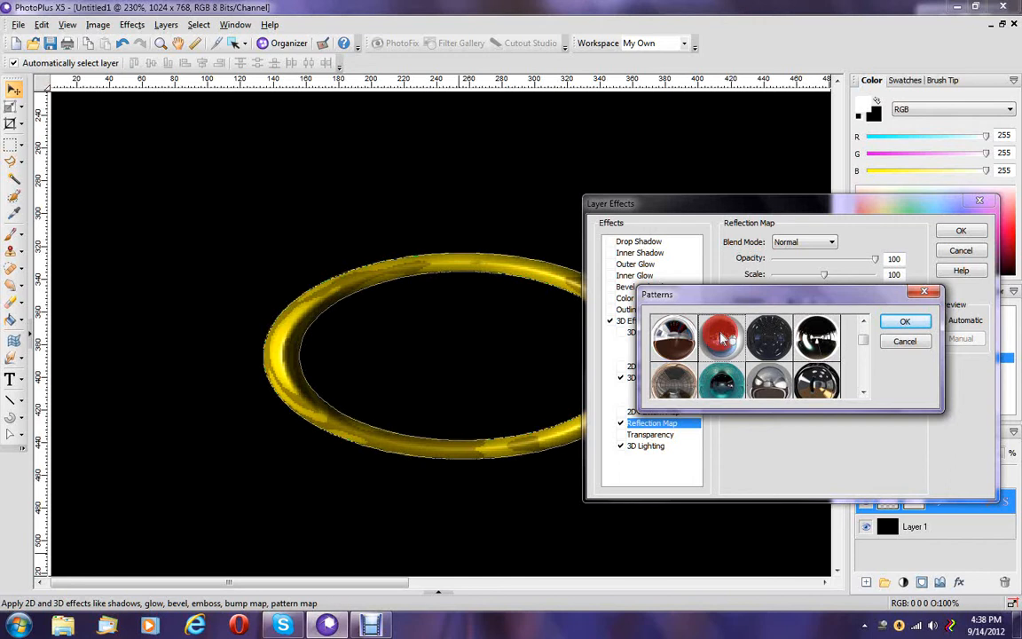
scroll(722, 335, down, 3)
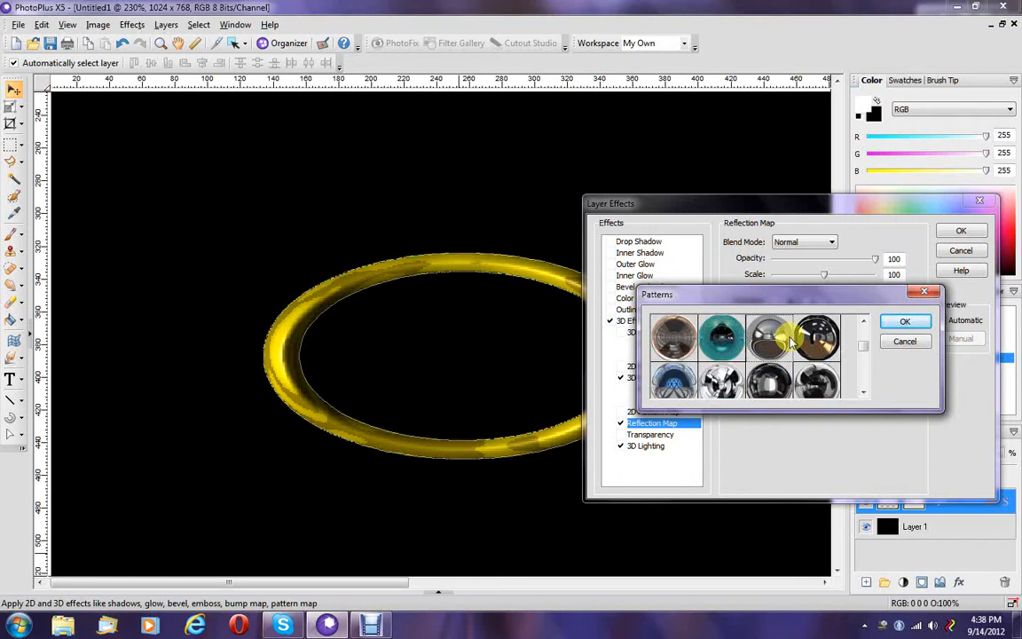
click(898, 322)
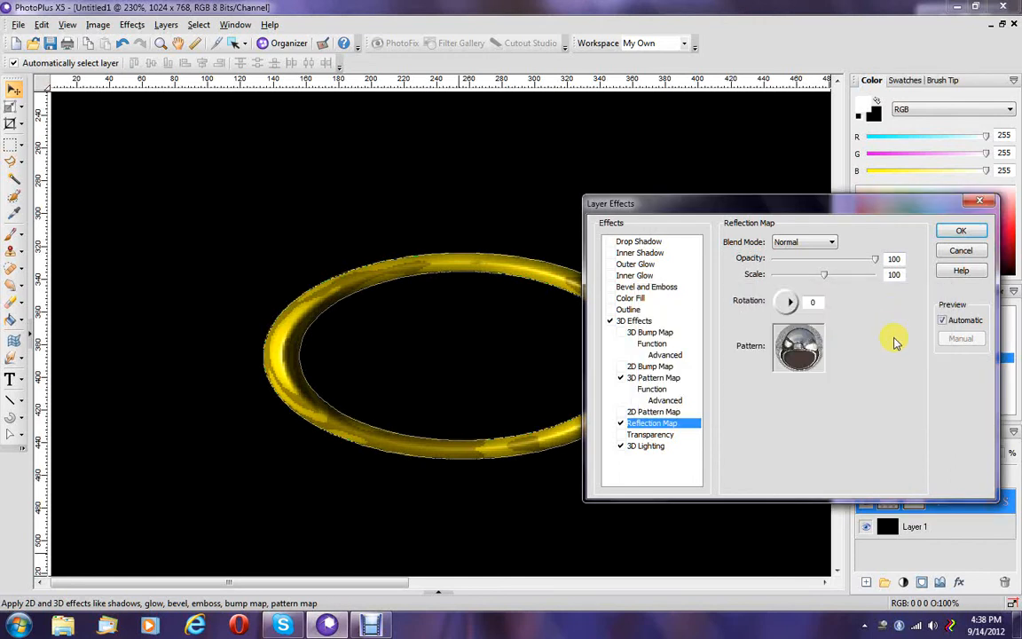
drag(792, 303, 796, 302)
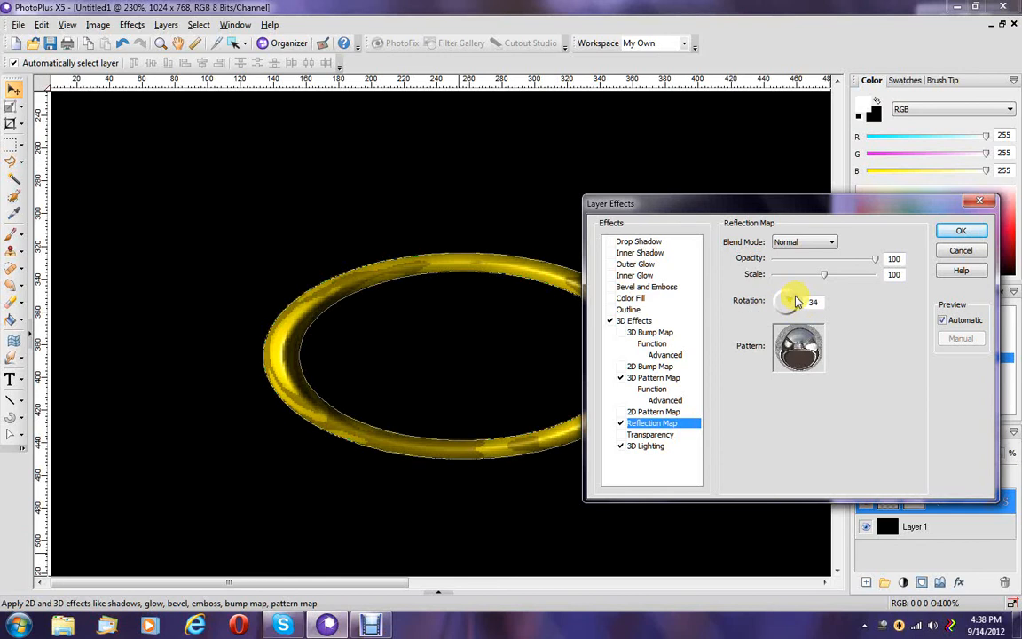
click(960, 234)
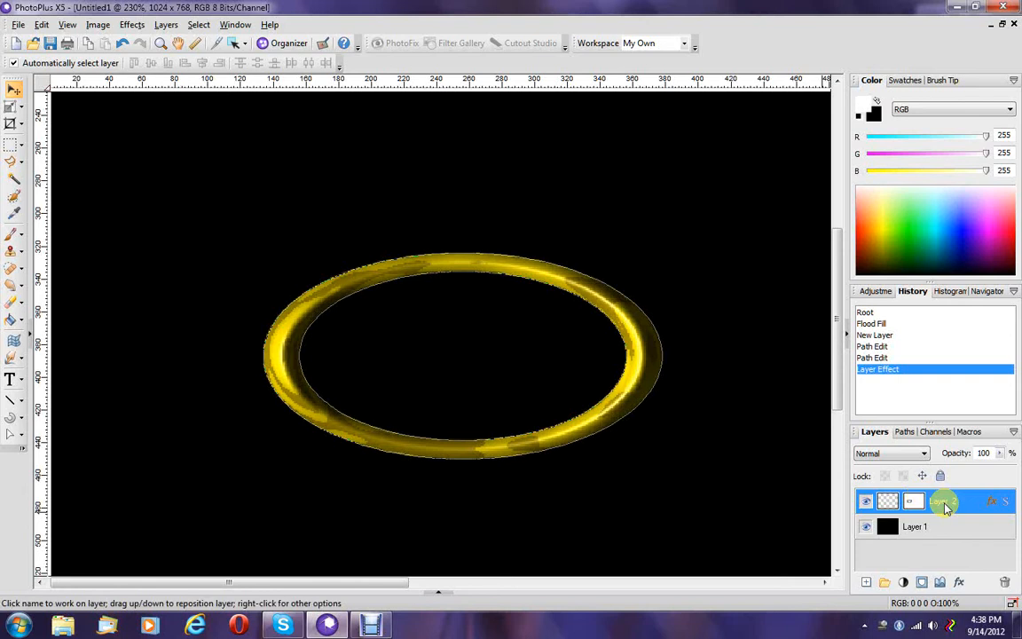
Step: Duplicate the gold ring's layer and move the copy about 125 pixels to the right so the two rings overlap
right_click(945, 506)
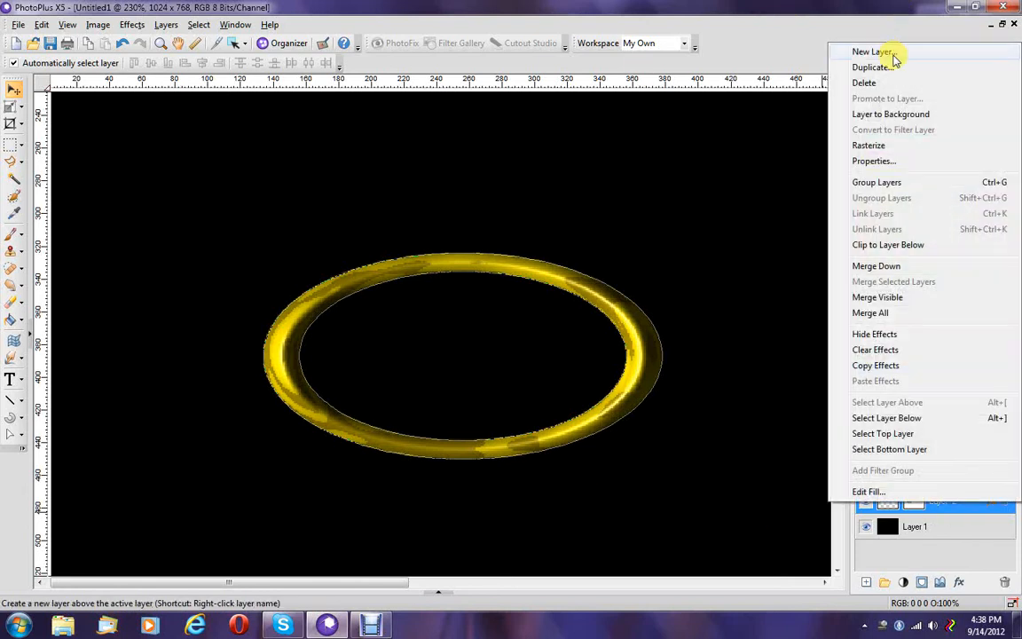
click(874, 68)
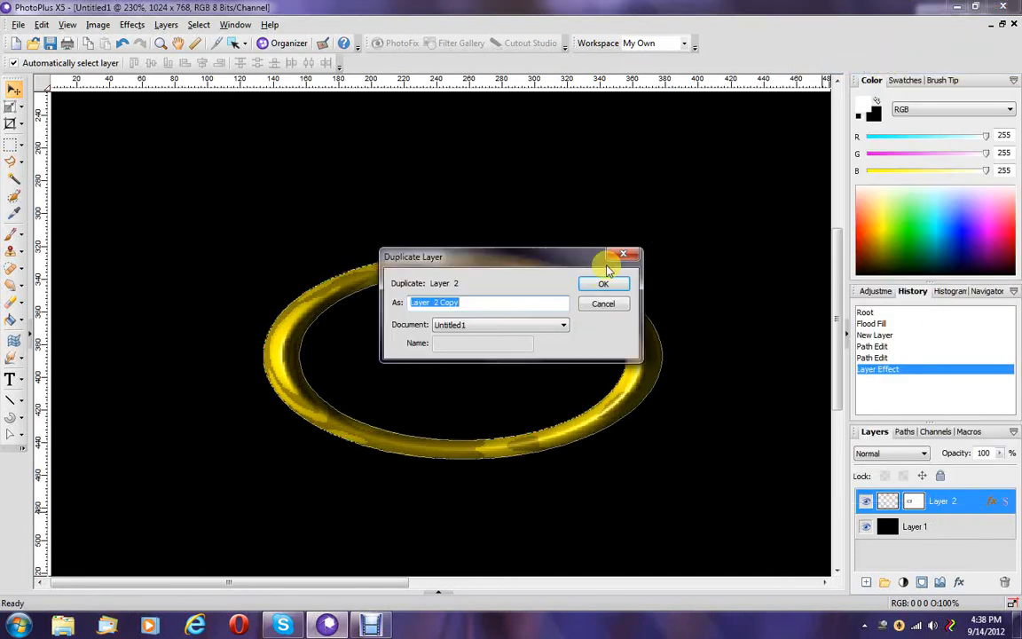
click(602, 283)
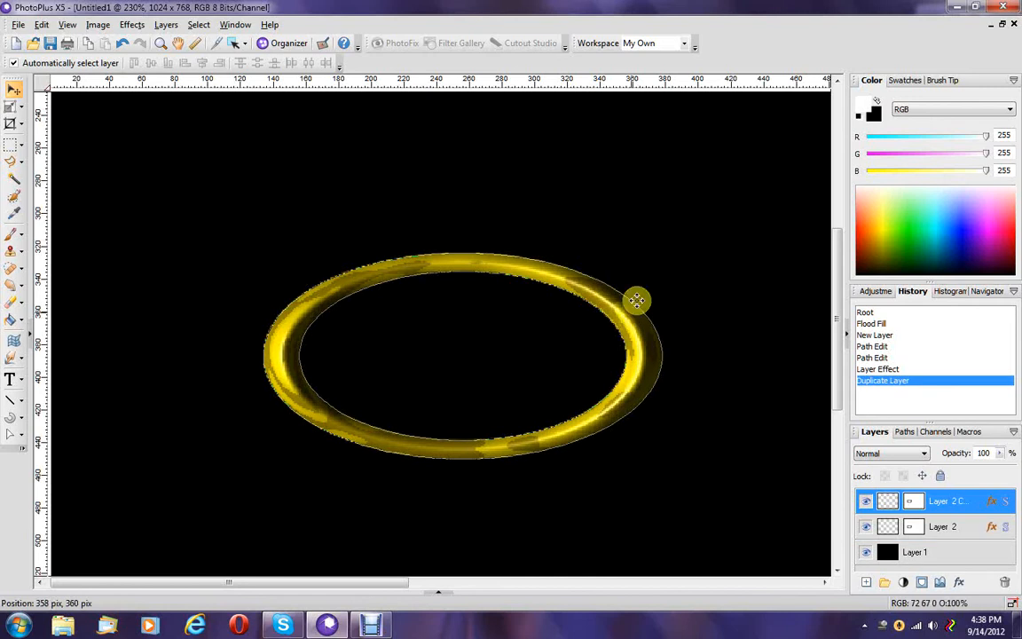
drag(371, 275, 574, 276)
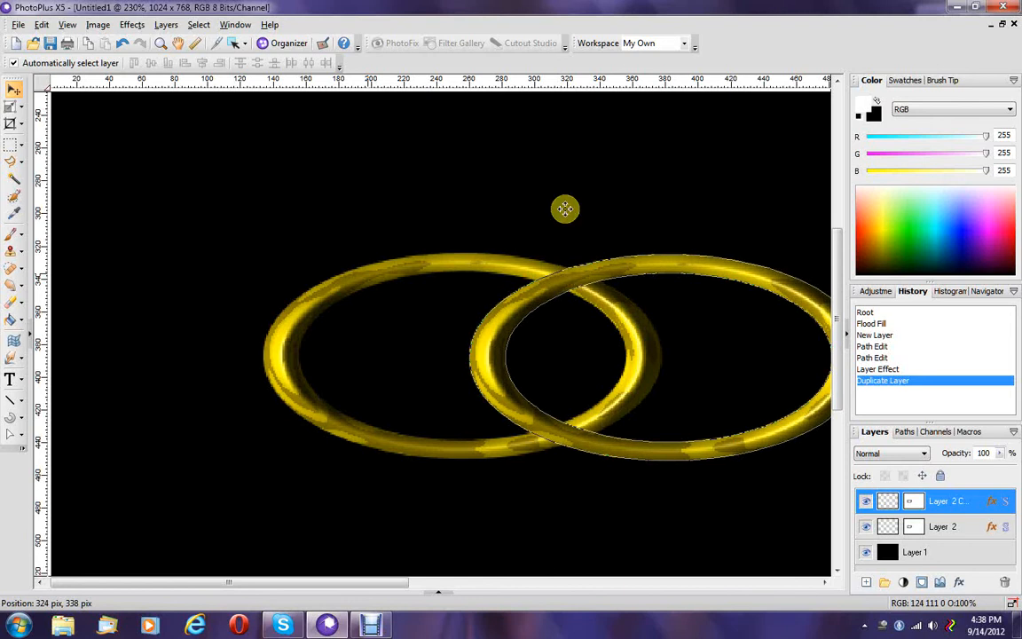
Step: Duplicate the second ring's layer and move the new copy about 140 pixels to the right, overlapping the second ring as a third link
drag(342, 584, 428, 585)
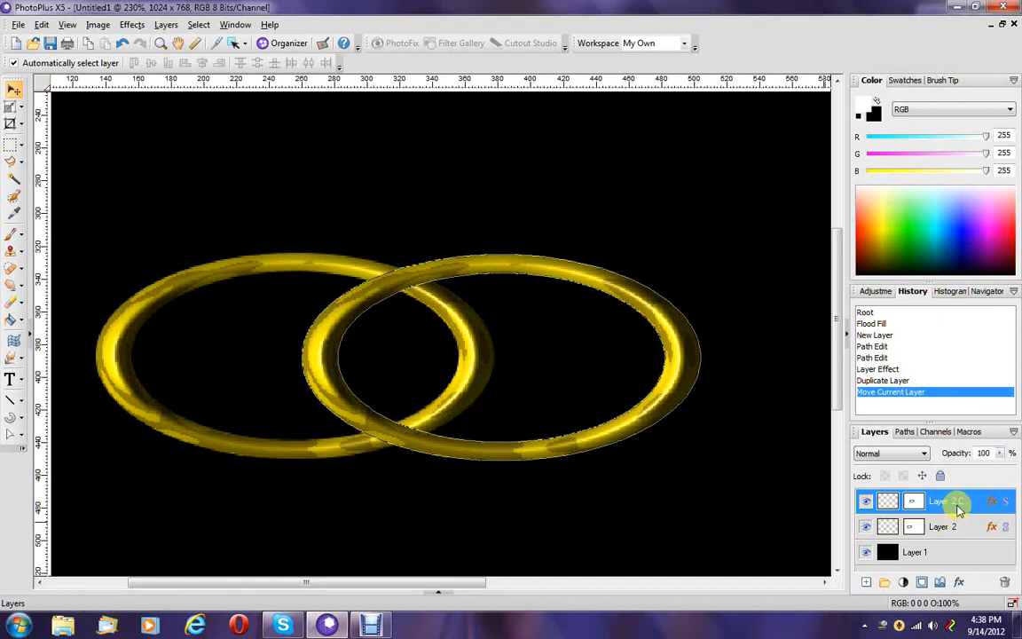
right_click(959, 502)
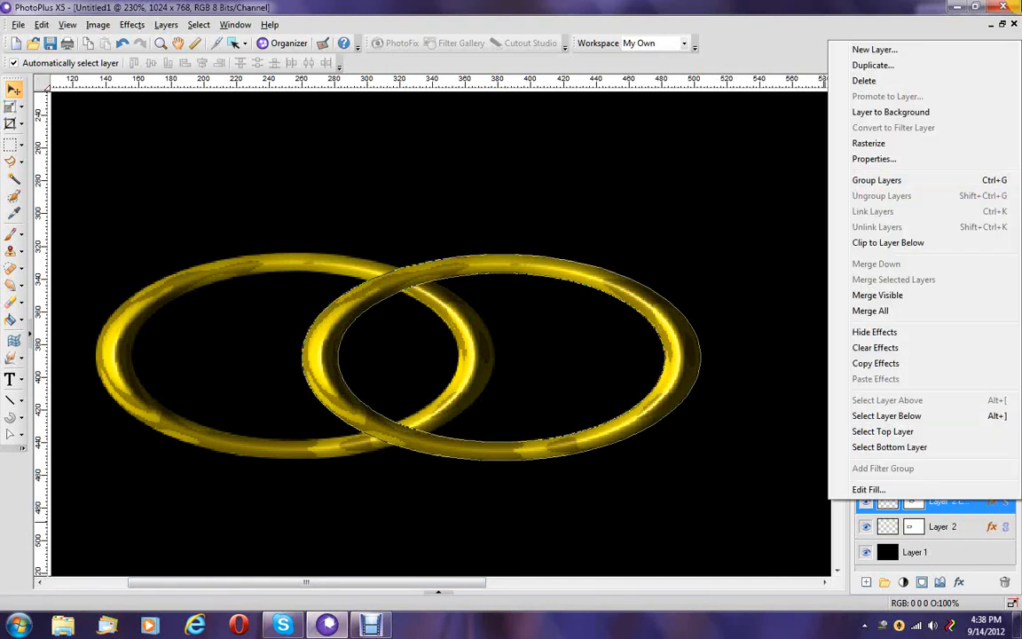
click(872, 64)
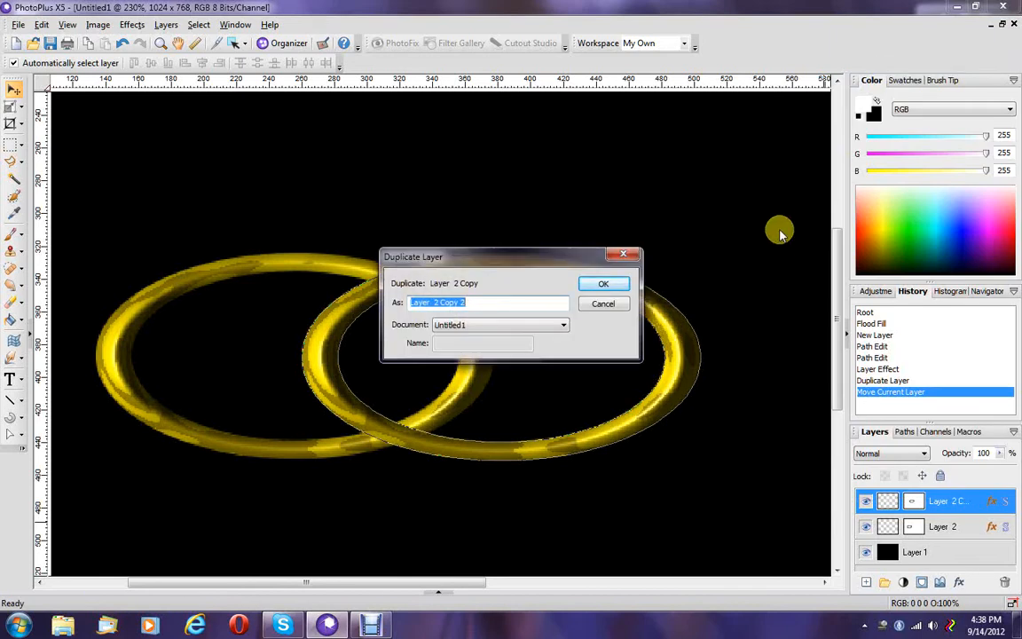
click(603, 283)
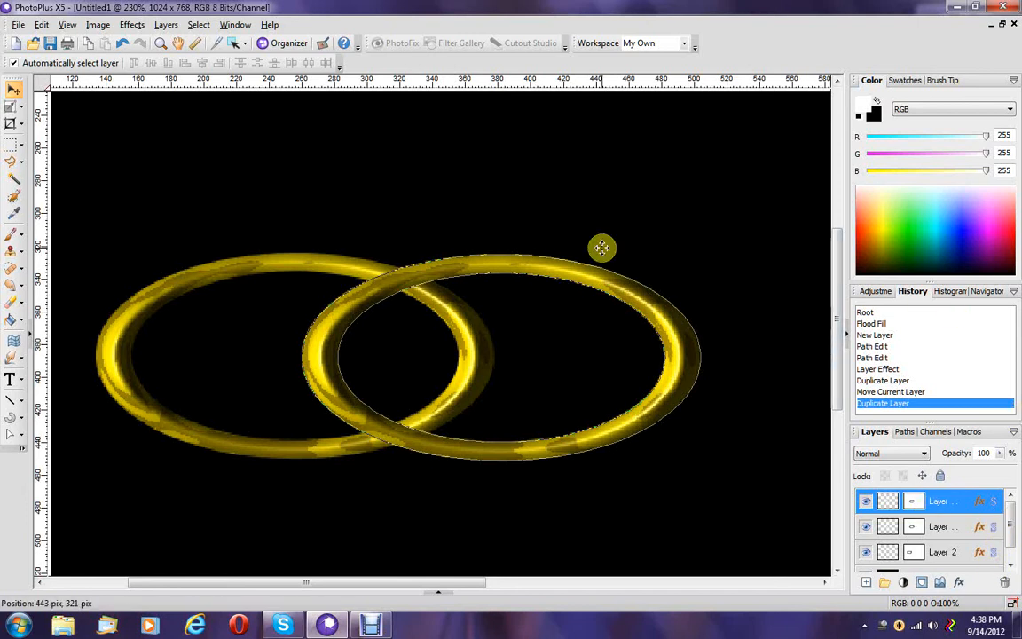
drag(454, 265, 683, 267)
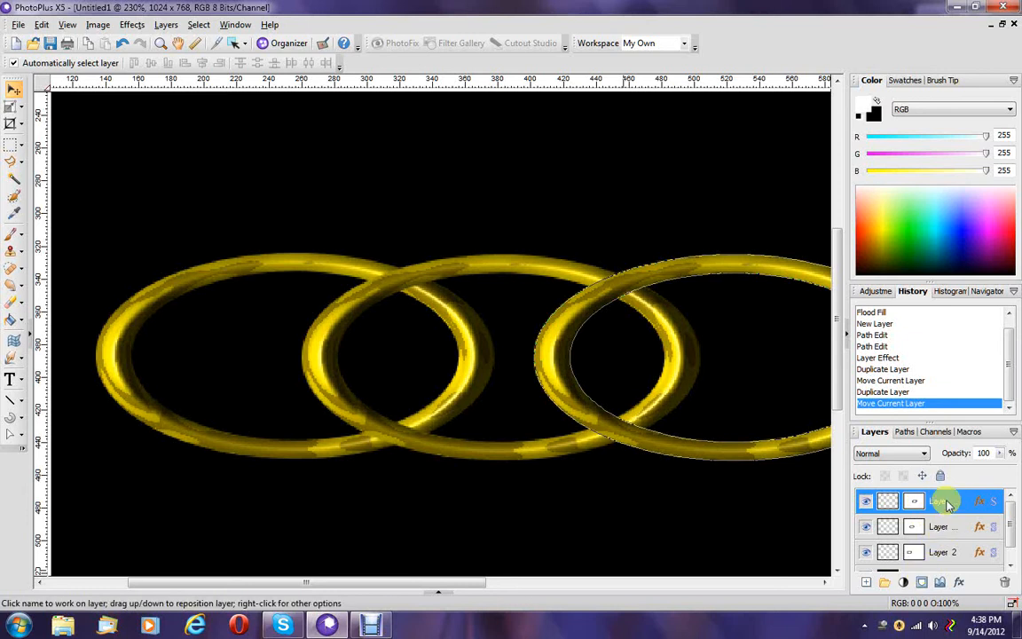
Step: Enable Drop Shadow in the layer effects of the third, rightmost ring and apply it
click(959, 582)
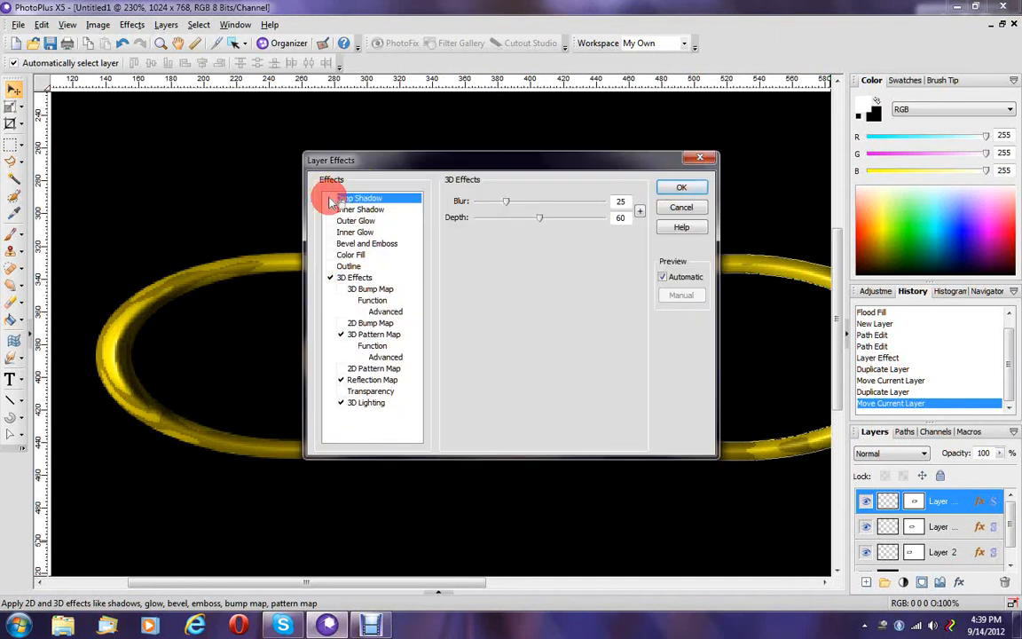
click(329, 198)
click(681, 190)
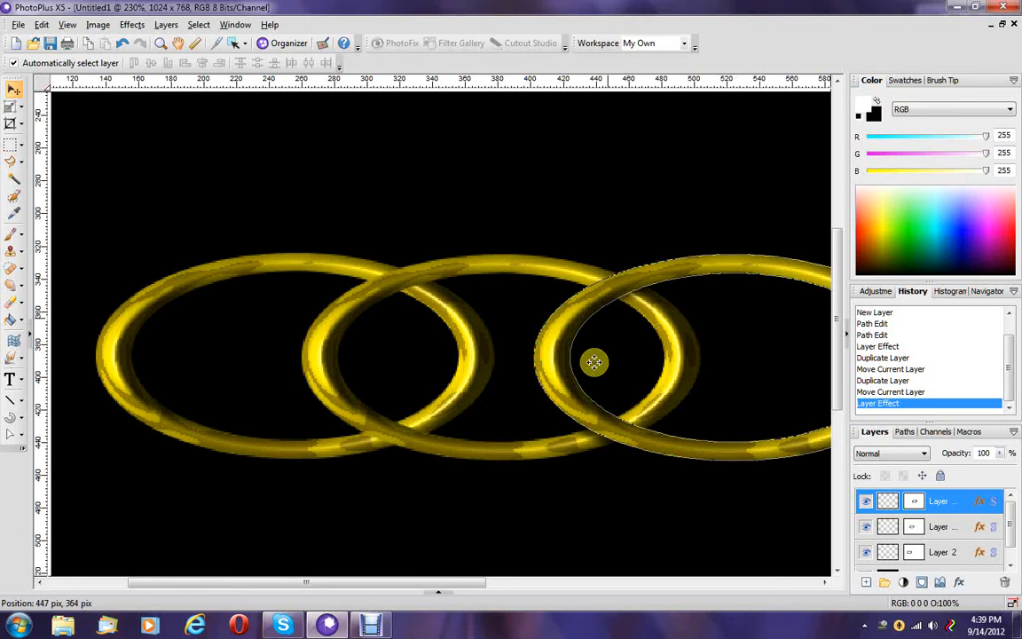
Step: Enable Drop Shadow in the layer effects of the middle ring and apply it
click(938, 528)
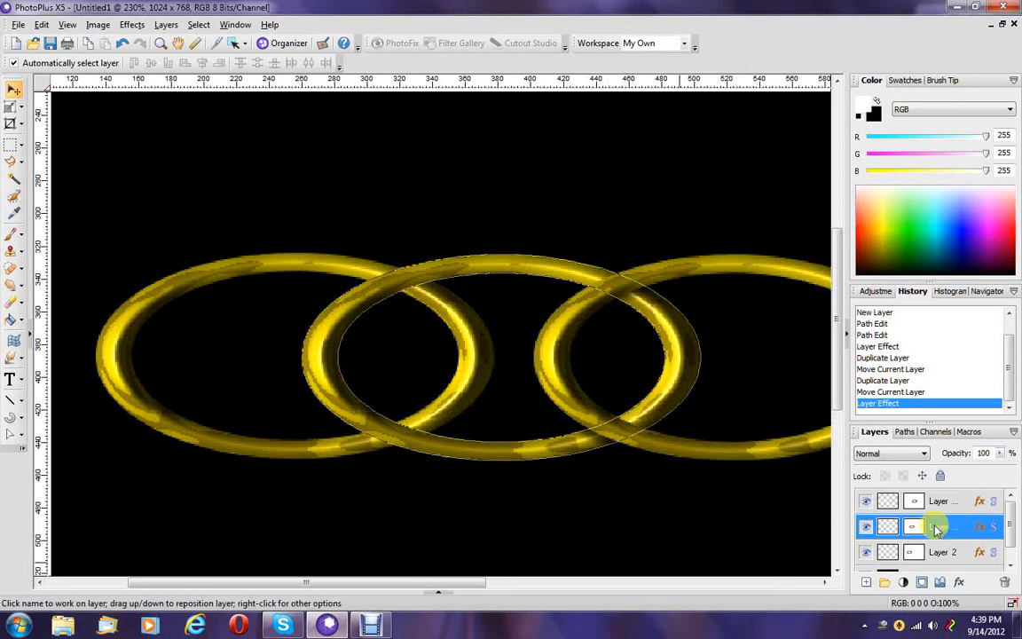
click(959, 581)
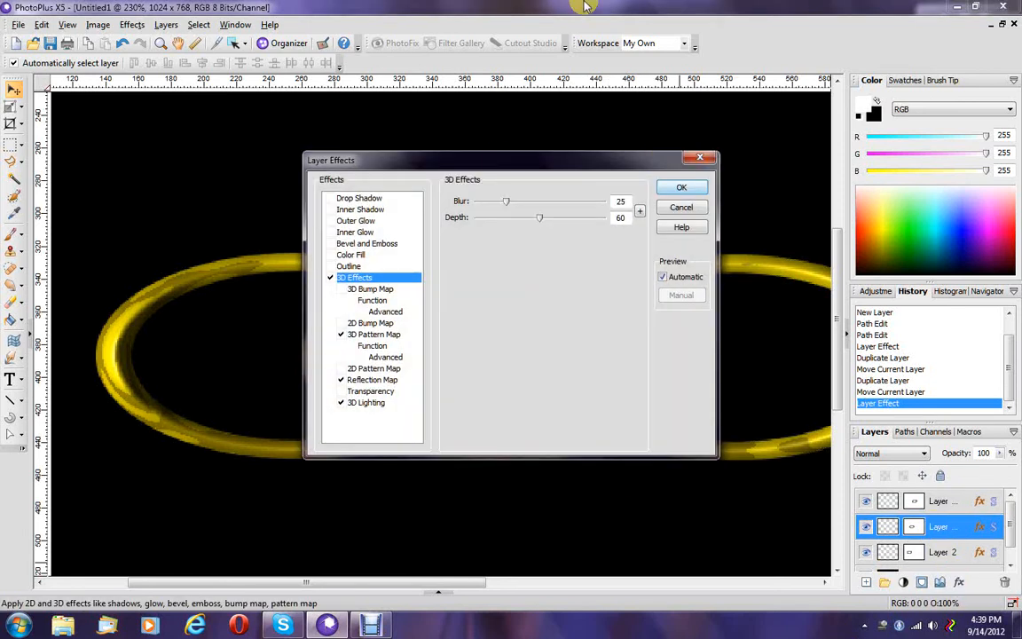
click(330, 199)
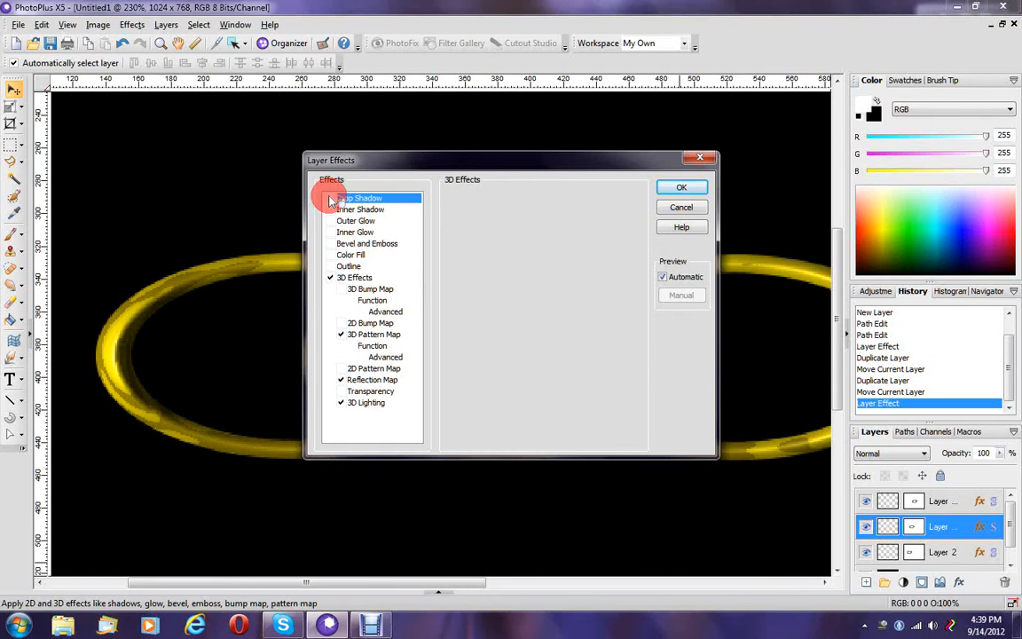
click(665, 186)
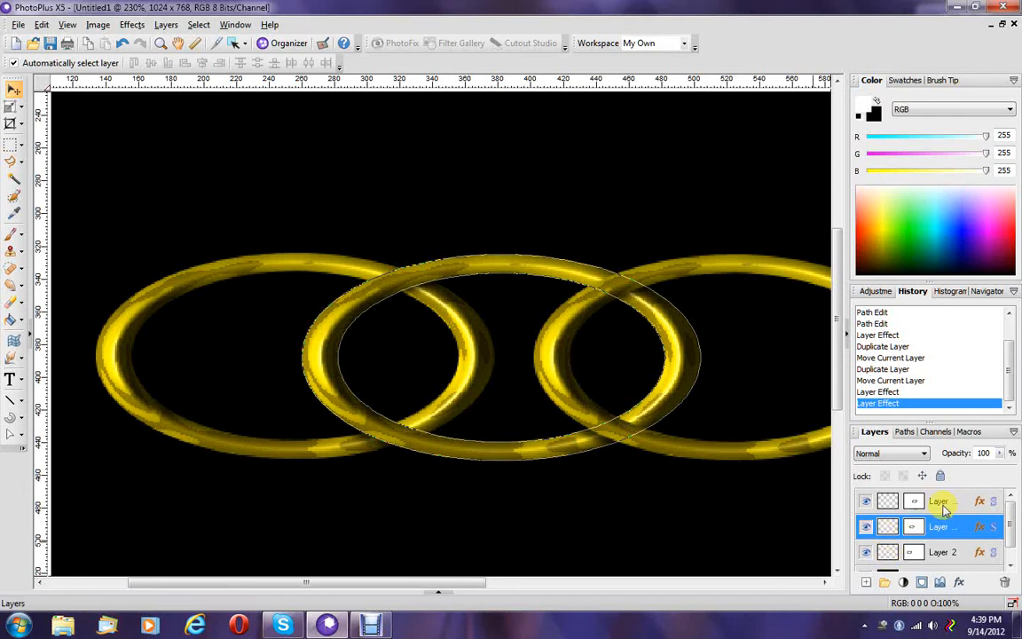
Step: Select all three ring layers as a range with the help of the On-Screen Keyboard, and merge the selected layers into one
click(947, 503)
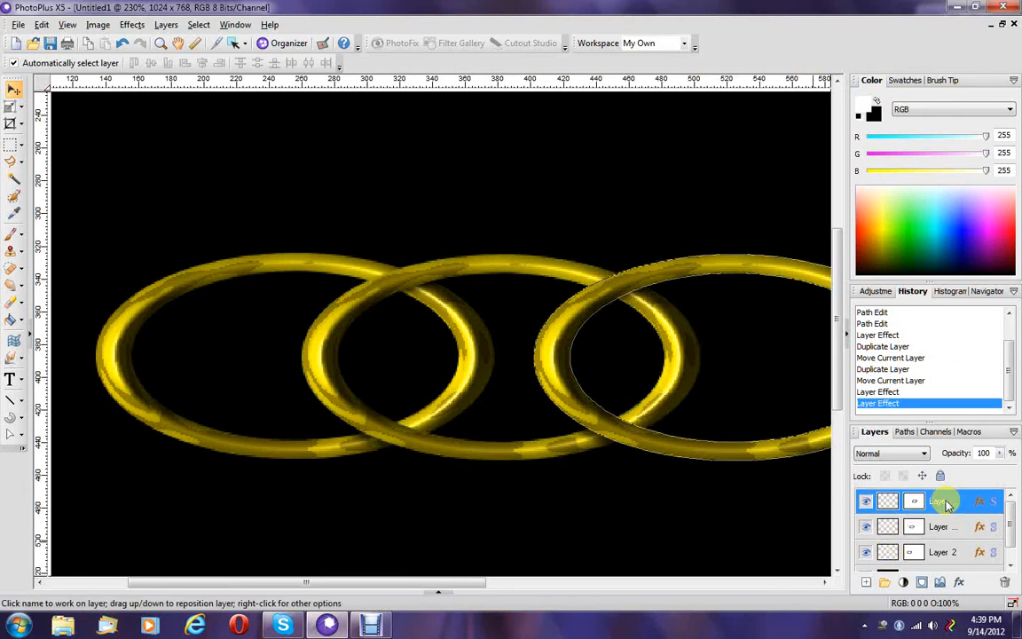
click(19, 625)
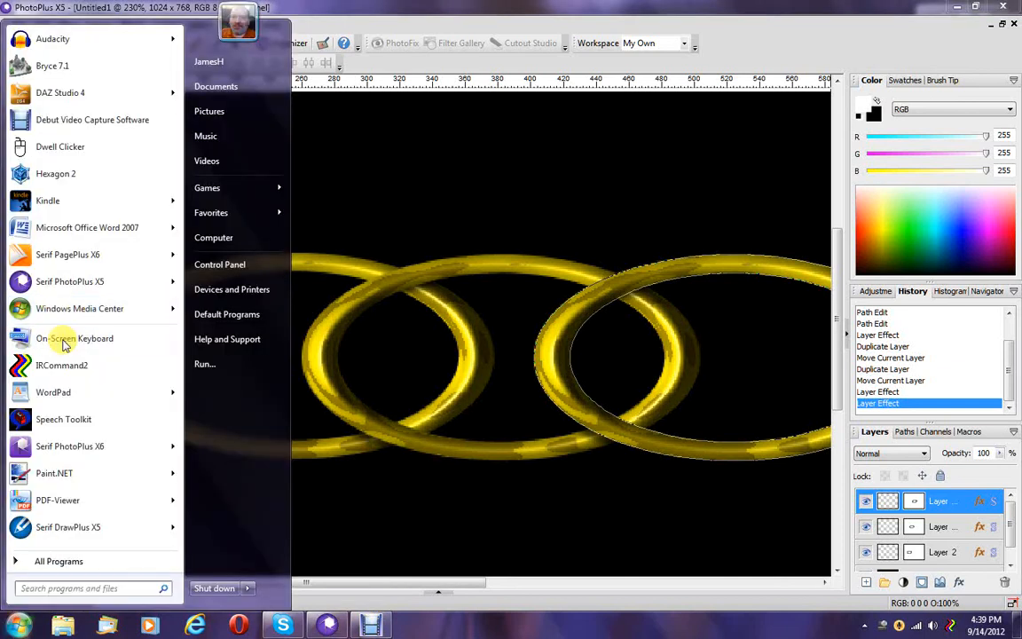
click(64, 344)
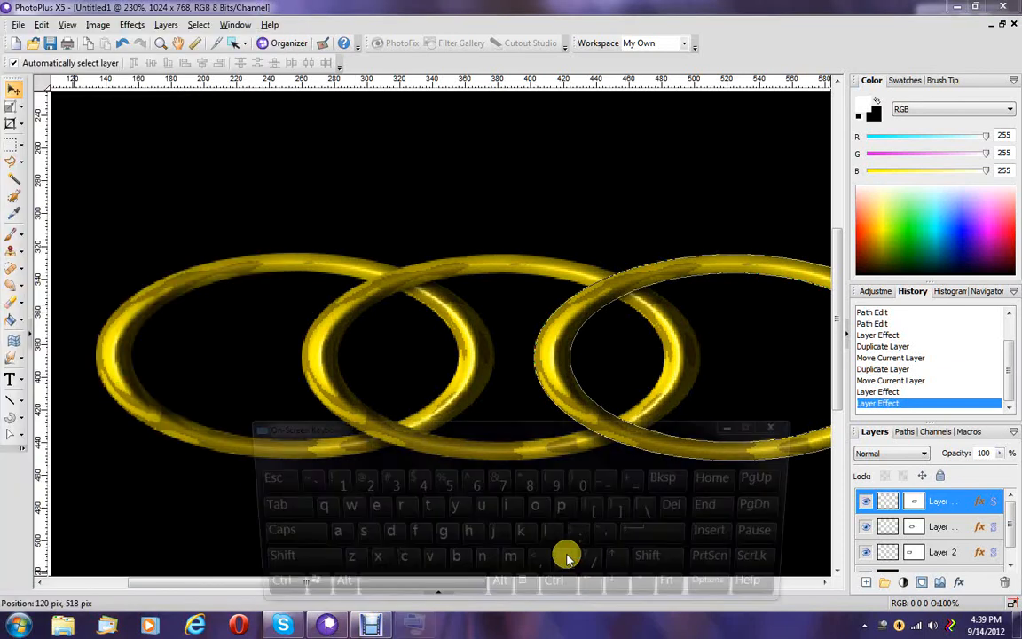
click(294, 564)
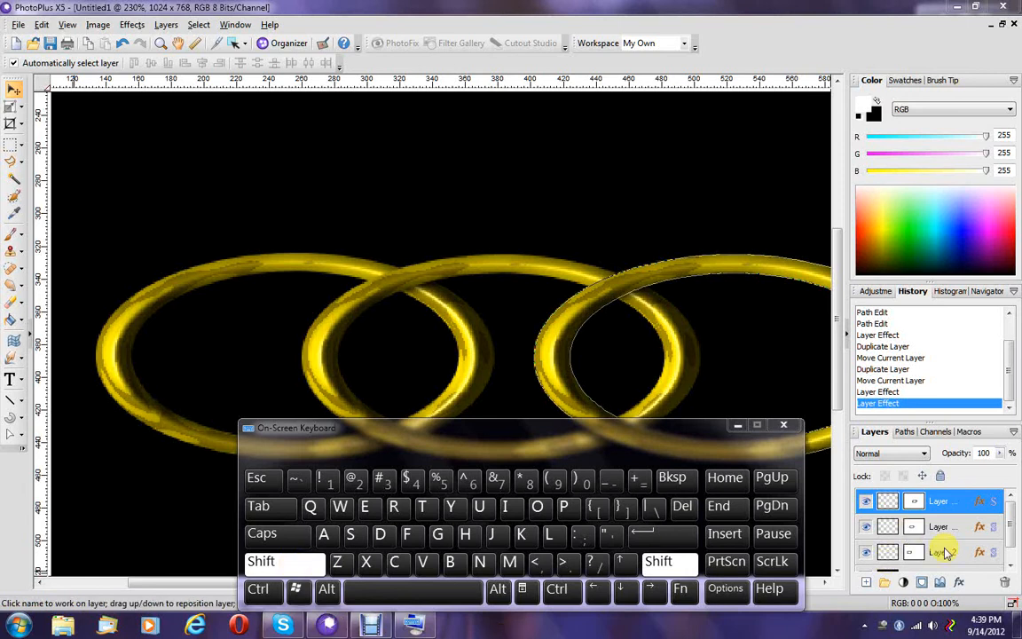
shift+click(941, 551)
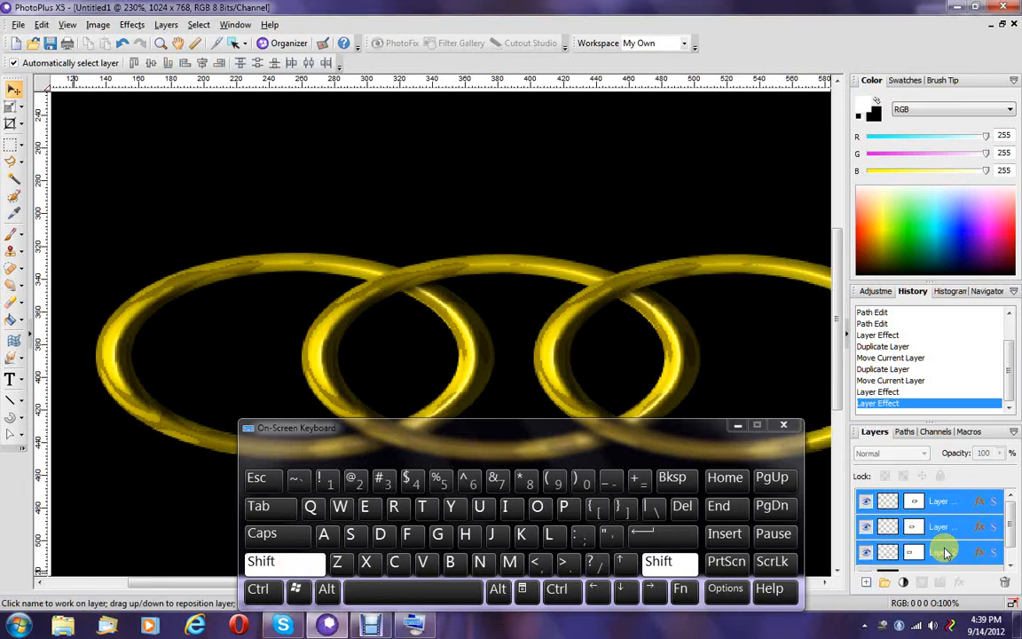
click(300, 564)
click(737, 425)
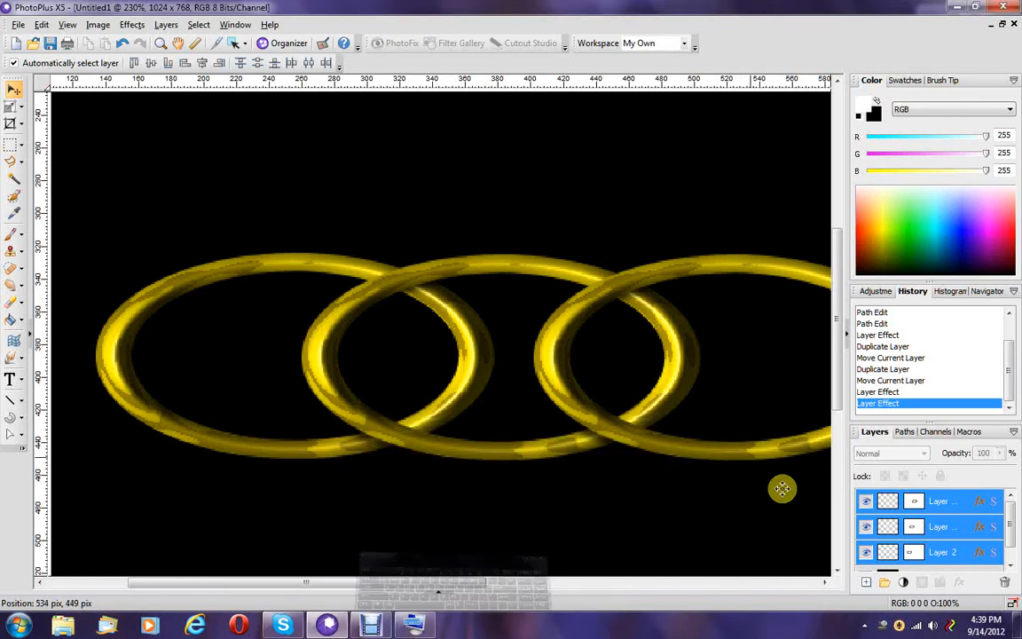
click(165, 25)
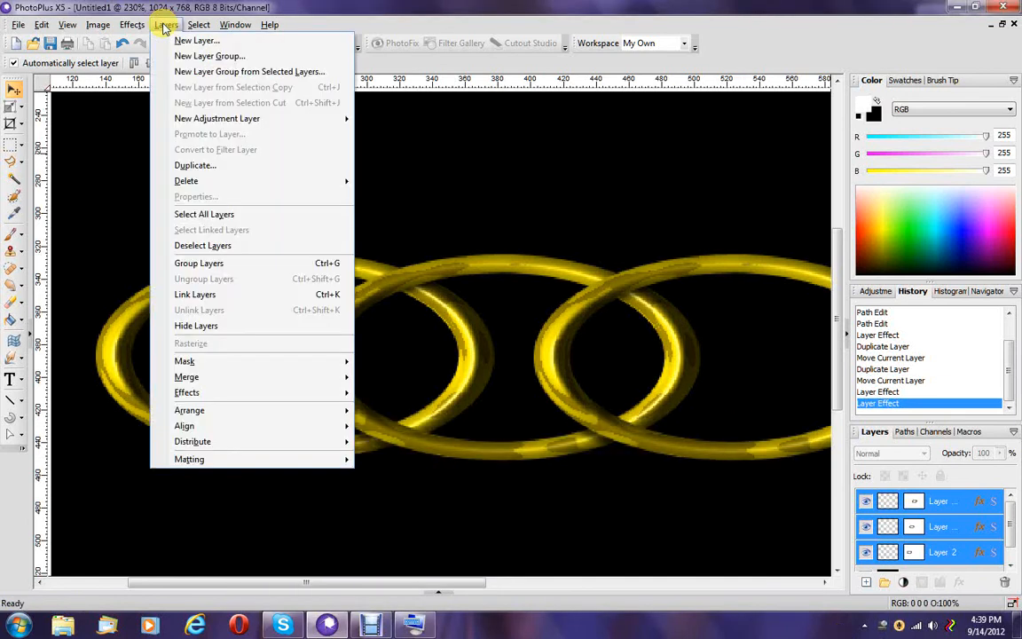
mouse_move(266, 376)
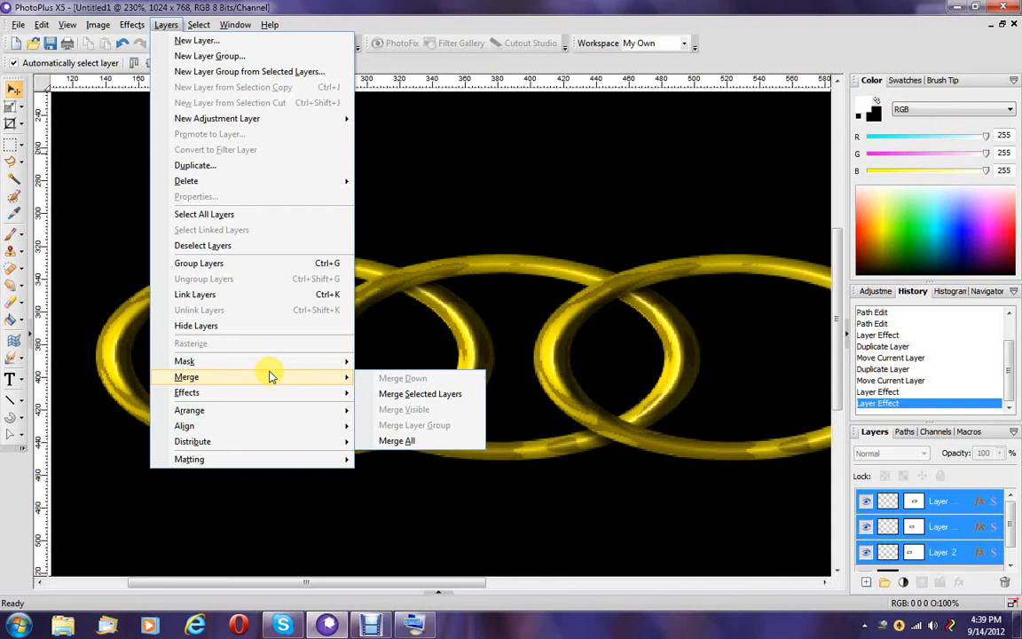
click(402, 395)
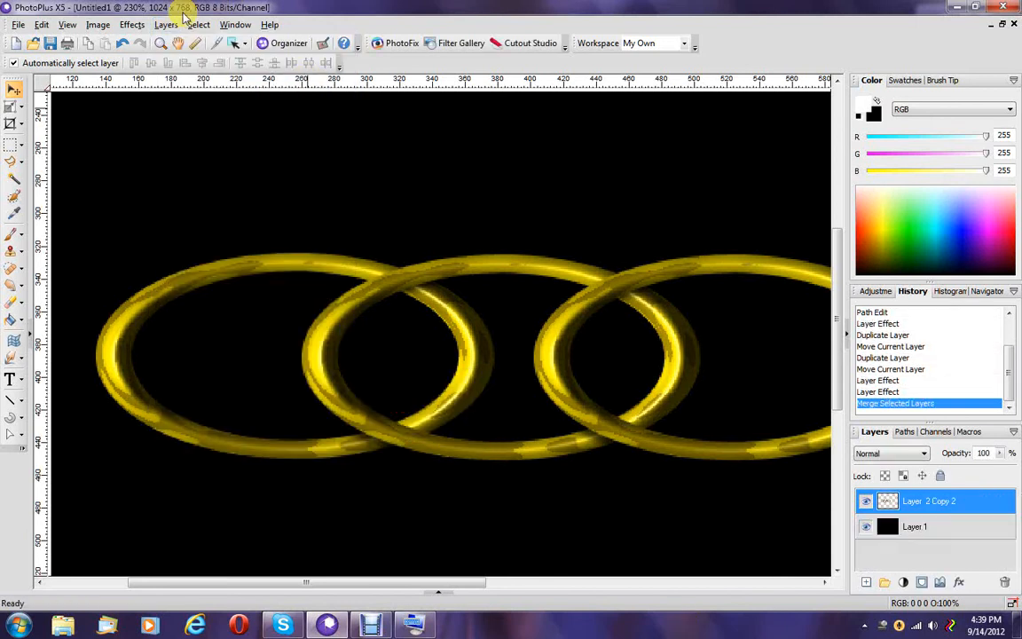
Step: Duplicate the merged layer of three gold rings as Layer 2 Copy 3
click(160, 43)
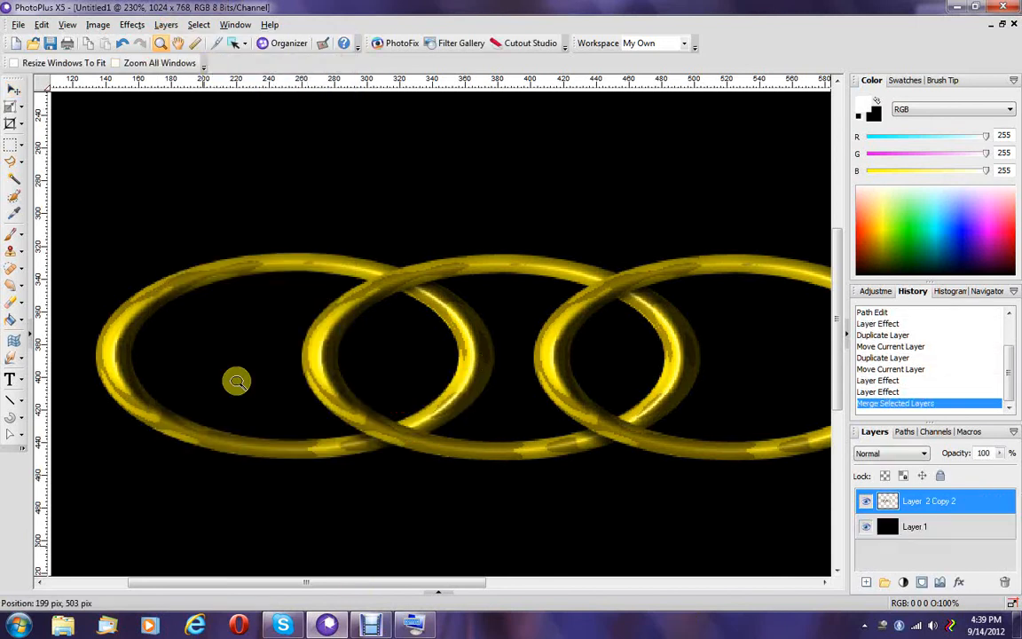
right_click(386, 344)
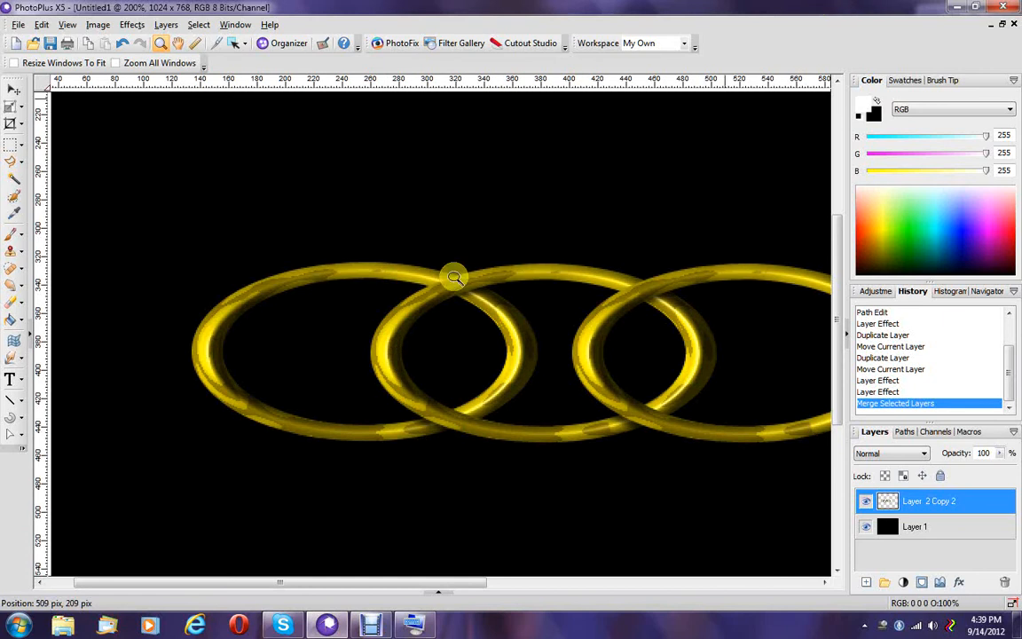
drag(346, 582, 399, 601)
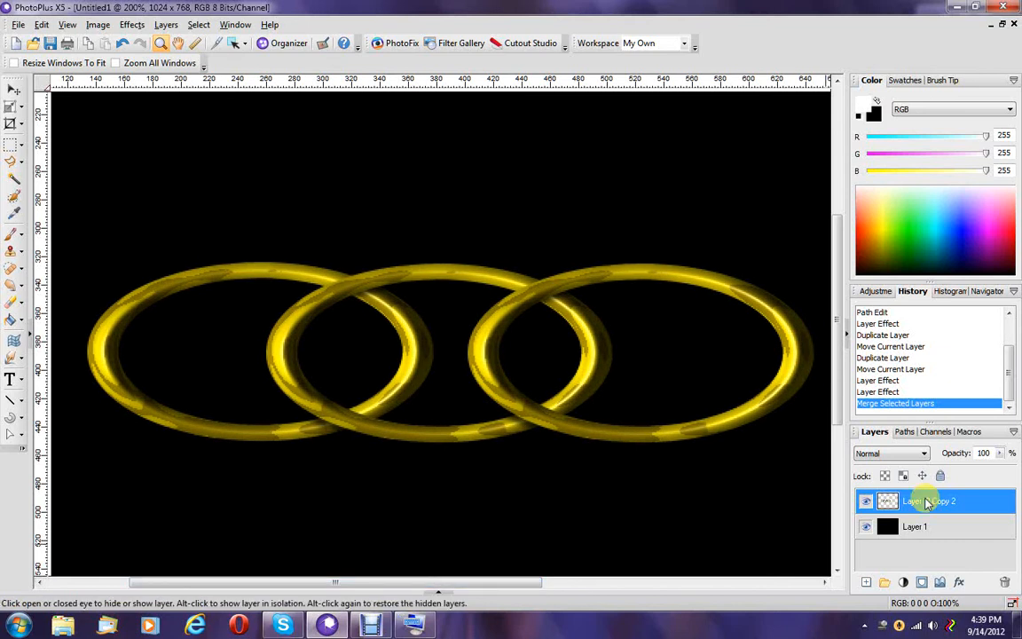
right_click(927, 503)
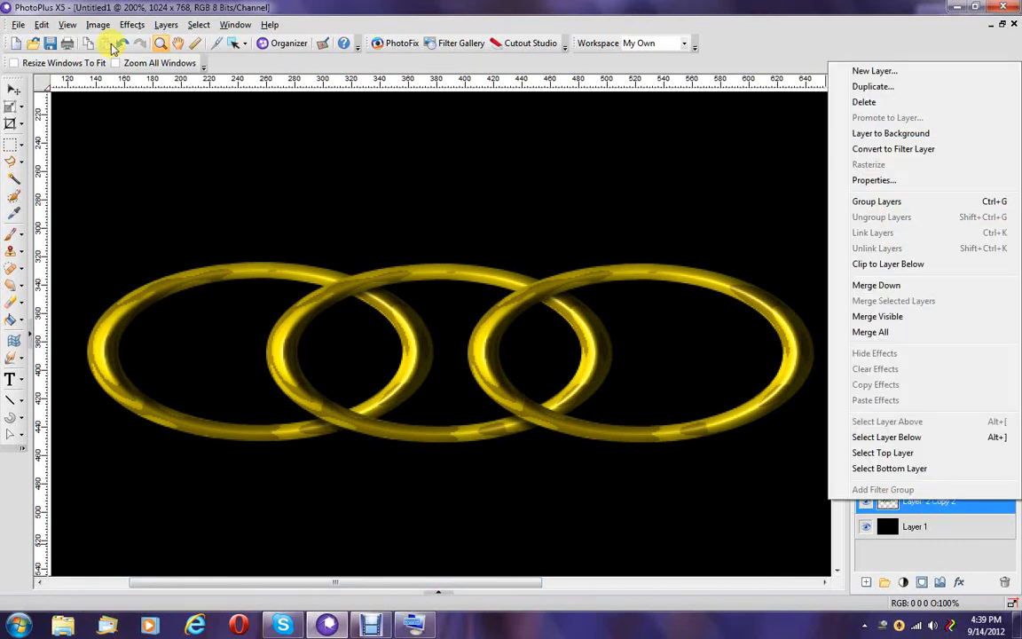
click(871, 89)
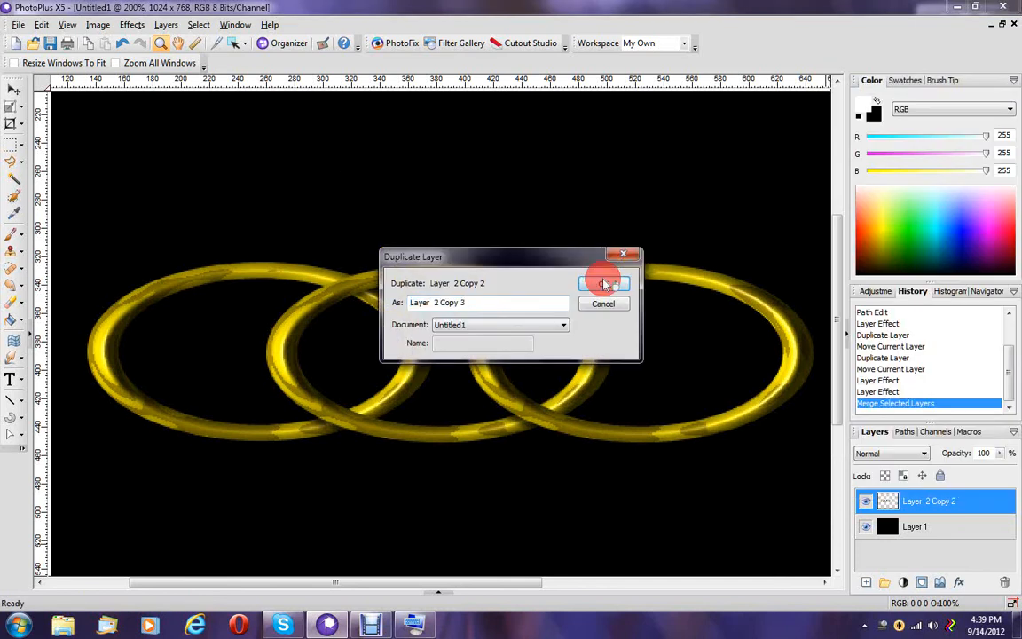
click(603, 284)
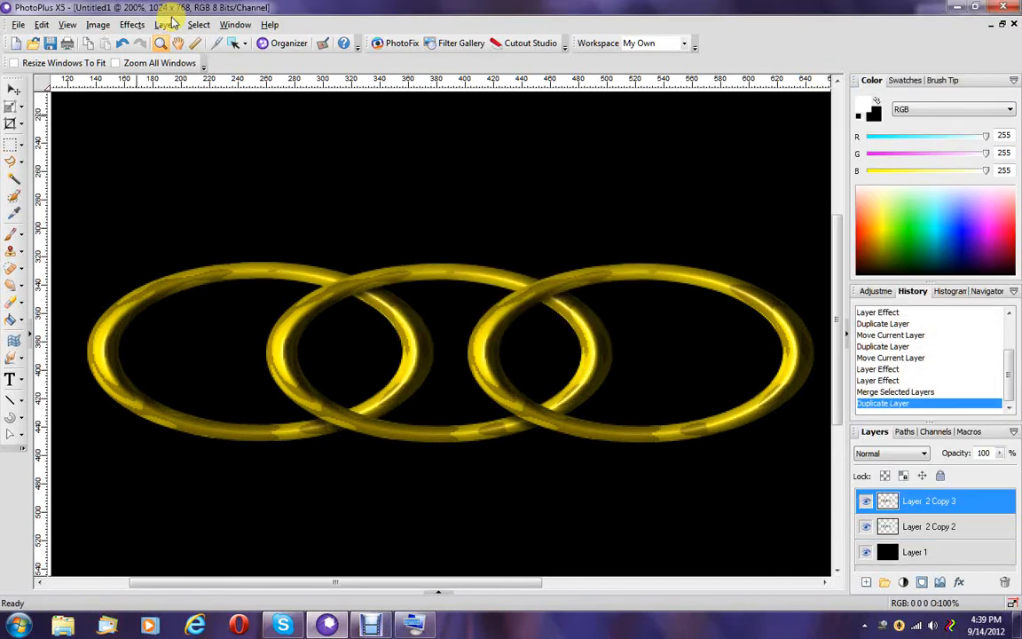
Step: Flip the duplicated ring layer horizontally and move it about 20 pixels left so its ring crossings line up with those of the layer below
click(97, 25)
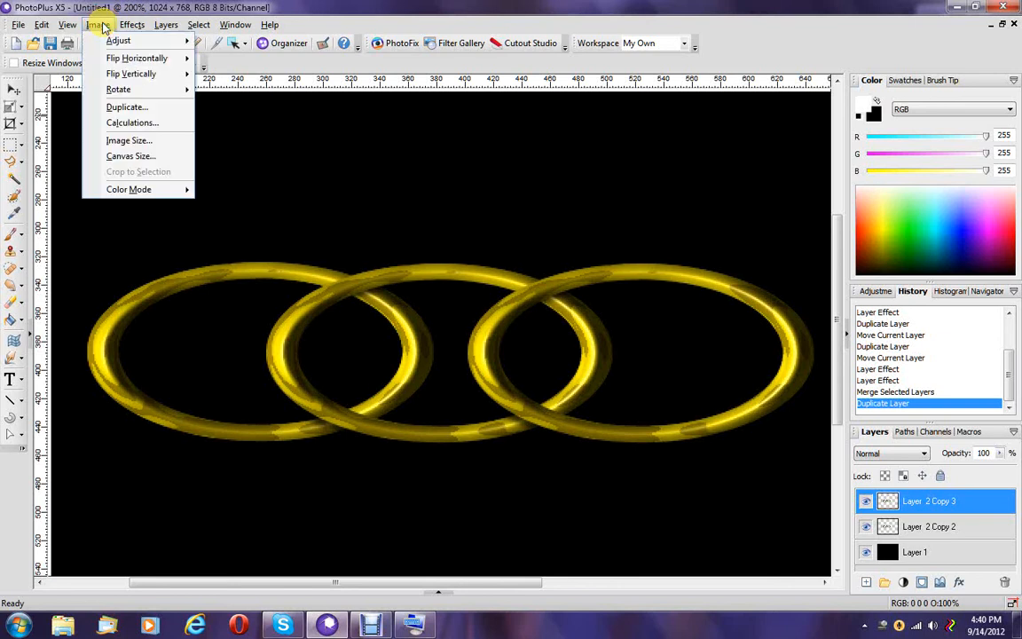
mouse_move(107, 59)
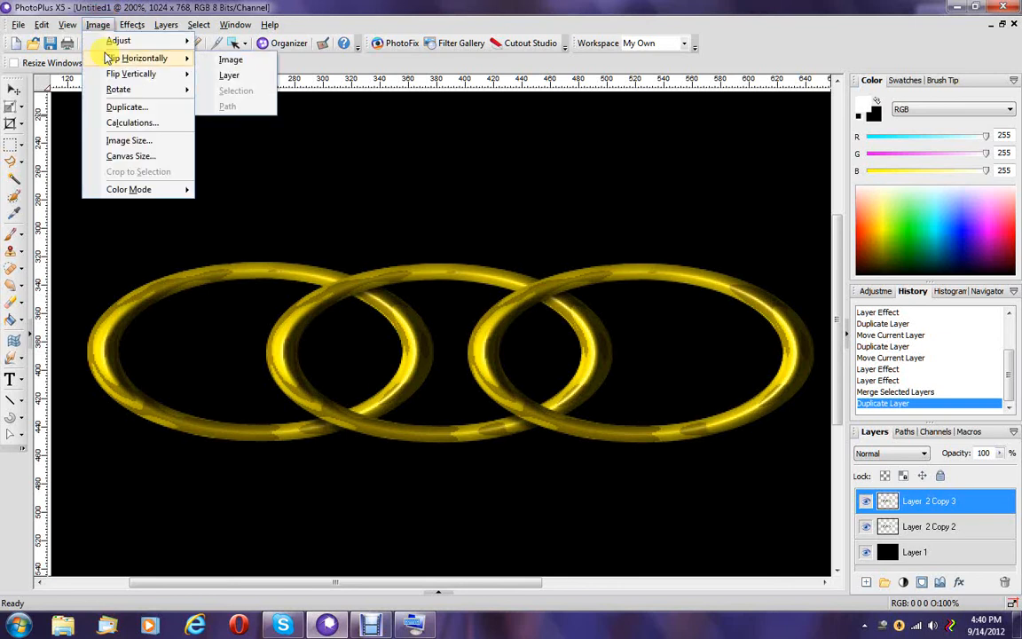
click(230, 76)
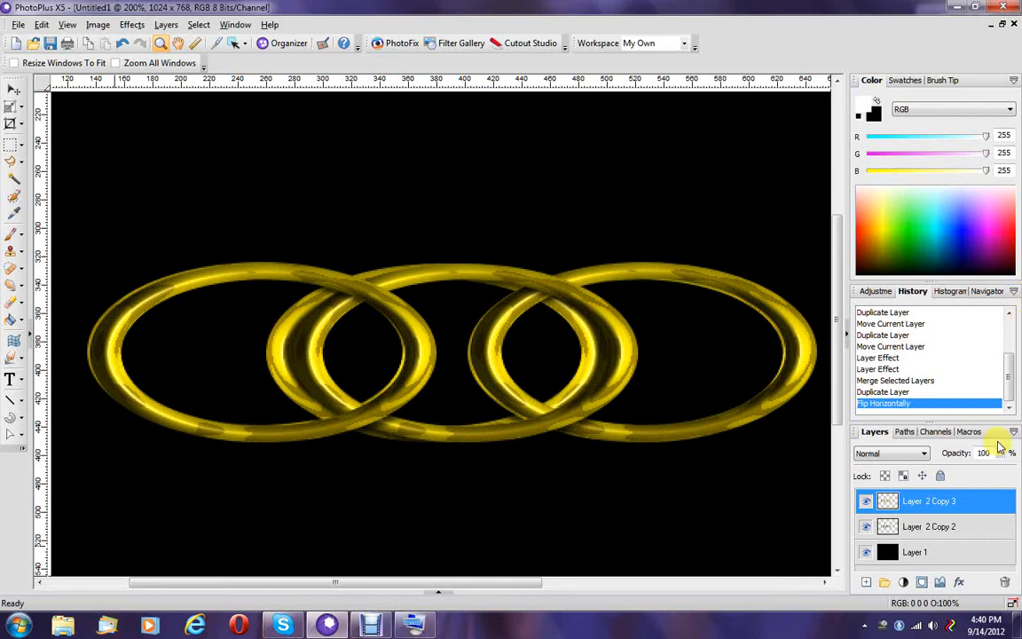
click(13, 90)
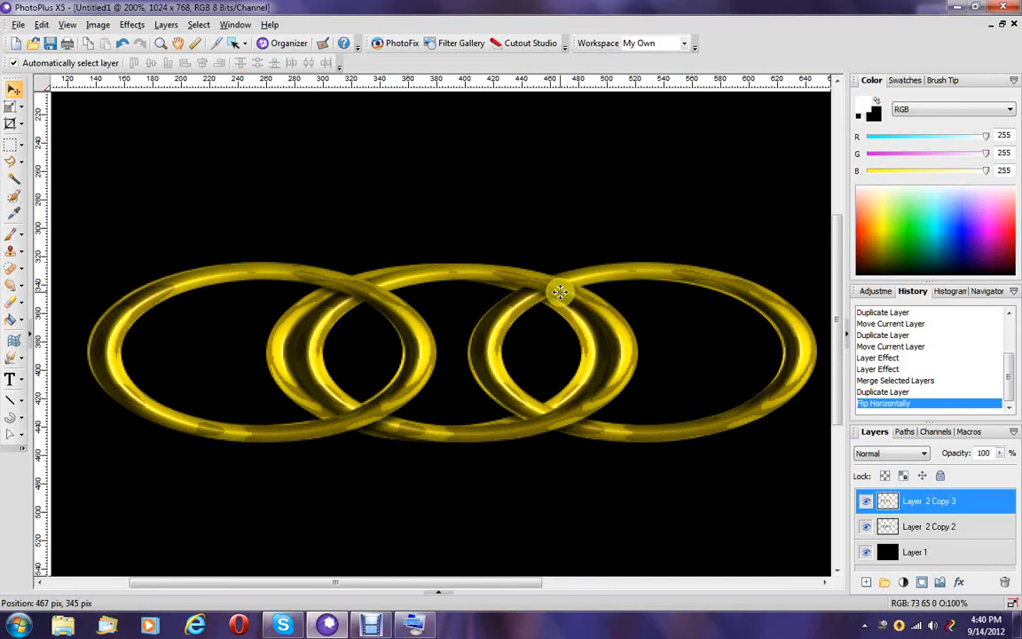
drag(559, 293, 531, 291)
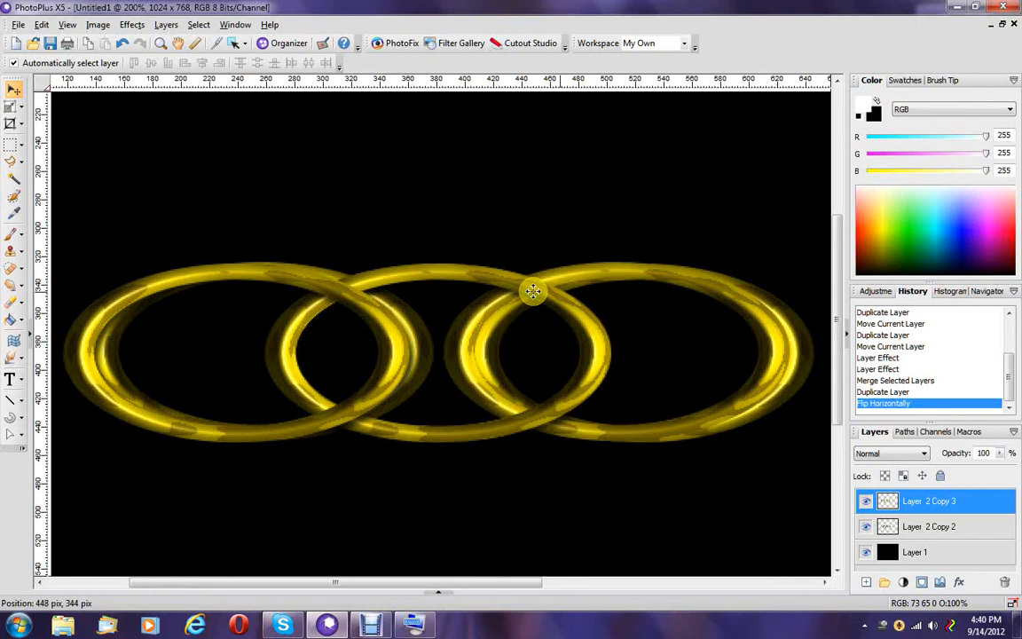
Step: Nudge the flipped ring layer about 2 pixels right and slightly up to refine its alignment, and add a layer mask to it
drag(532, 290, 535, 288)
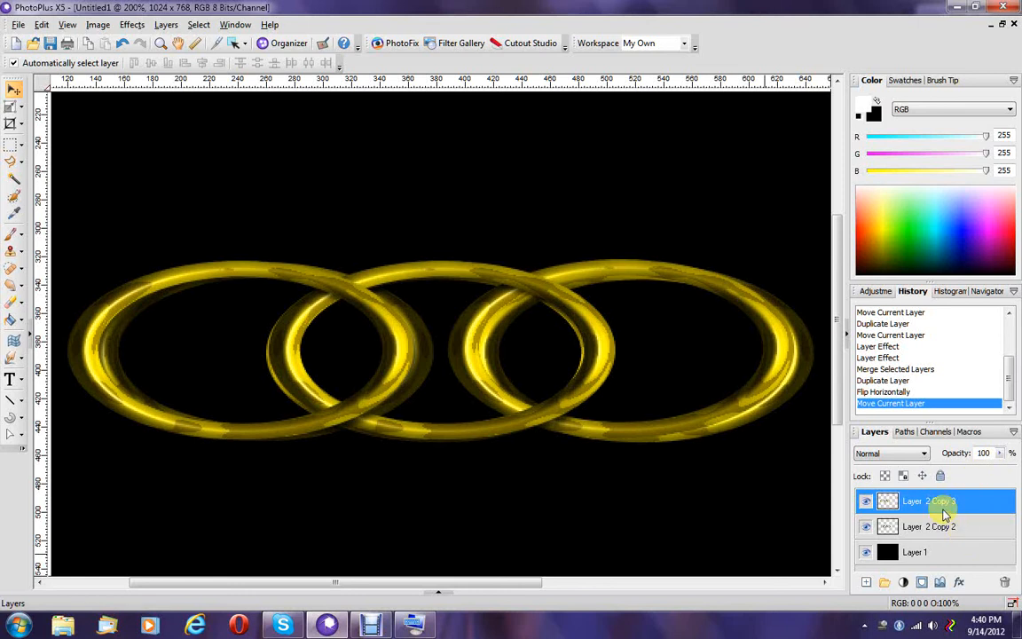
click(922, 583)
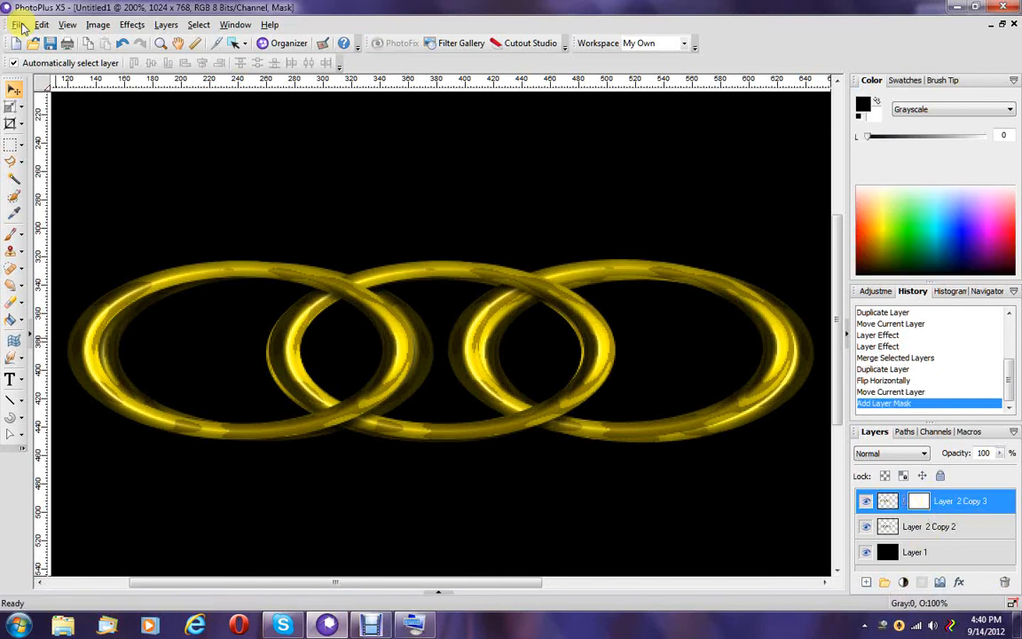
Step: Fill the layer mask with a short linear black-to-white gradient running vertically downward across the middle height of the rings
click(23, 325)
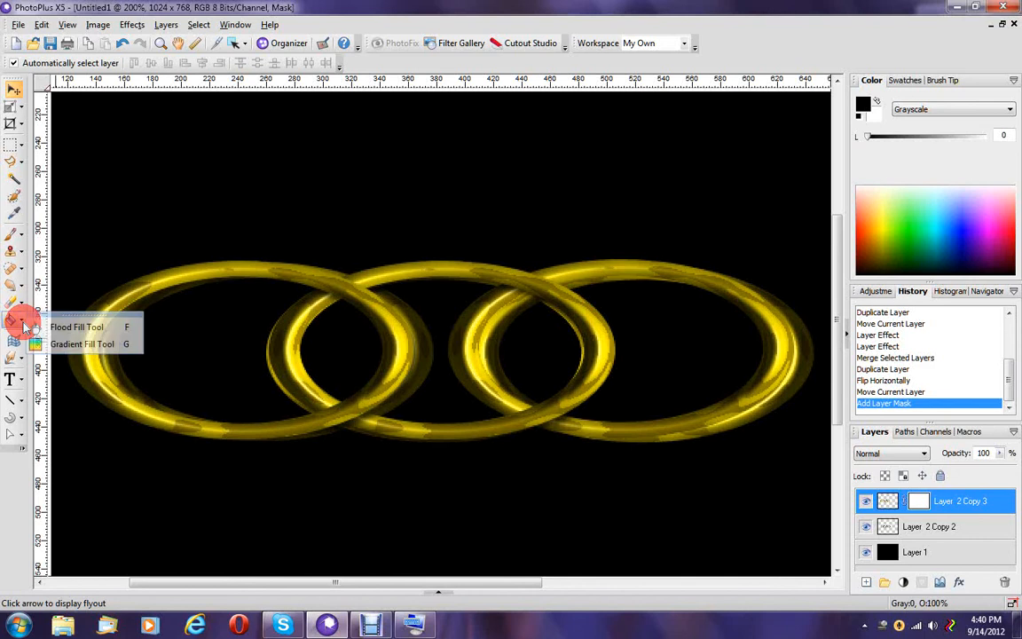
click(59, 346)
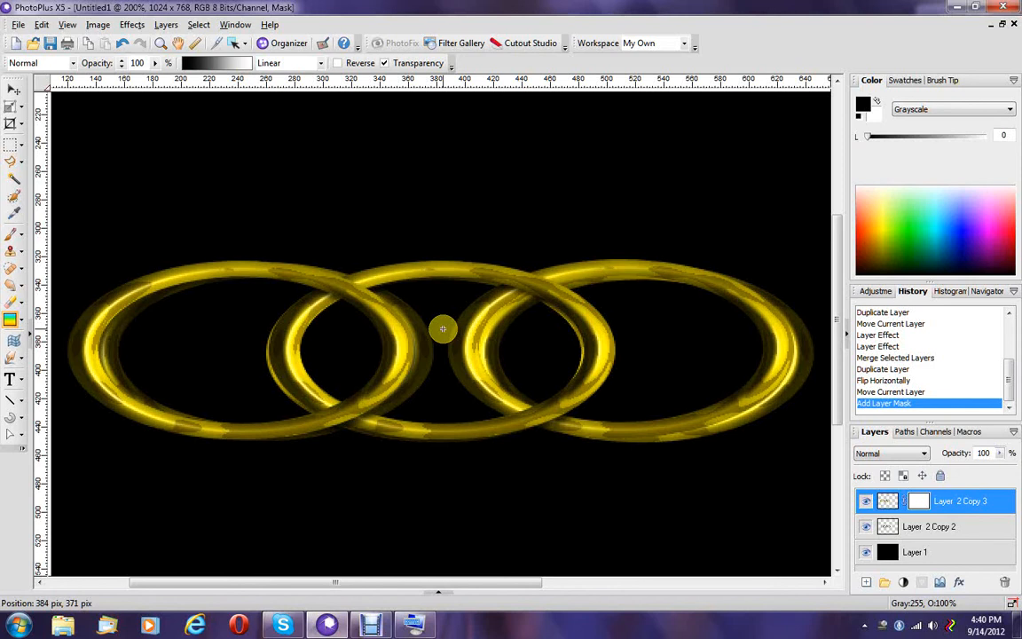
drag(442, 323, 440, 387)
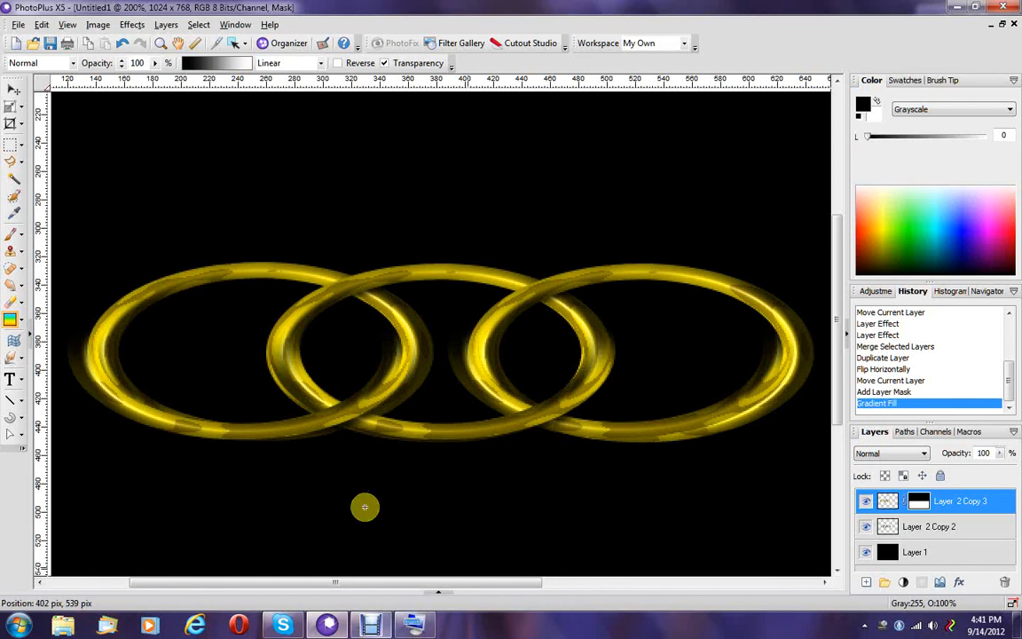
click(379, 628)
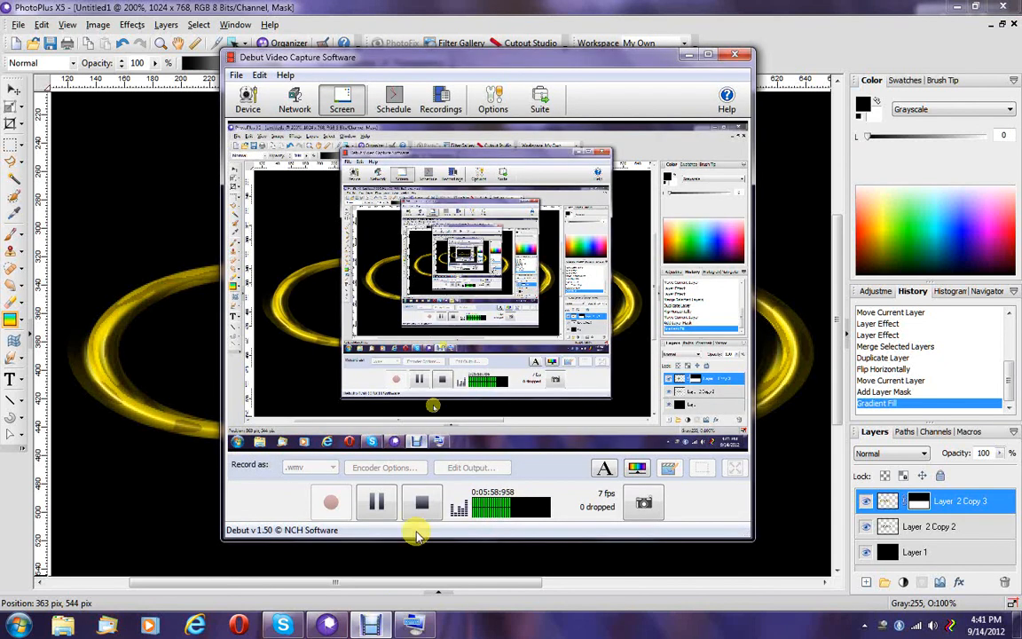